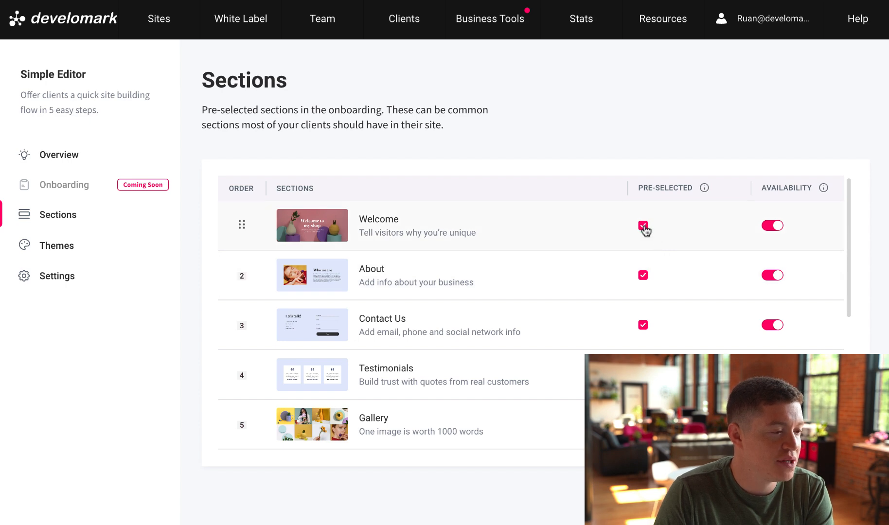
Toggle the onboarding setting for the Partners and Buttons sections in the Sections table
scroll(645, 236, "down", 1)
scroll(645, 242, "down", 2)
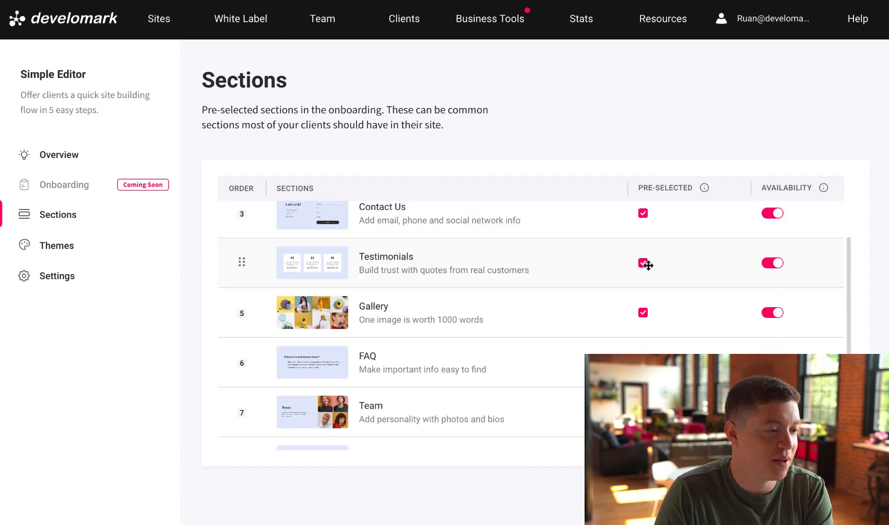
scroll(642, 263, "down", 1)
scroll(644, 262, "down", 2)
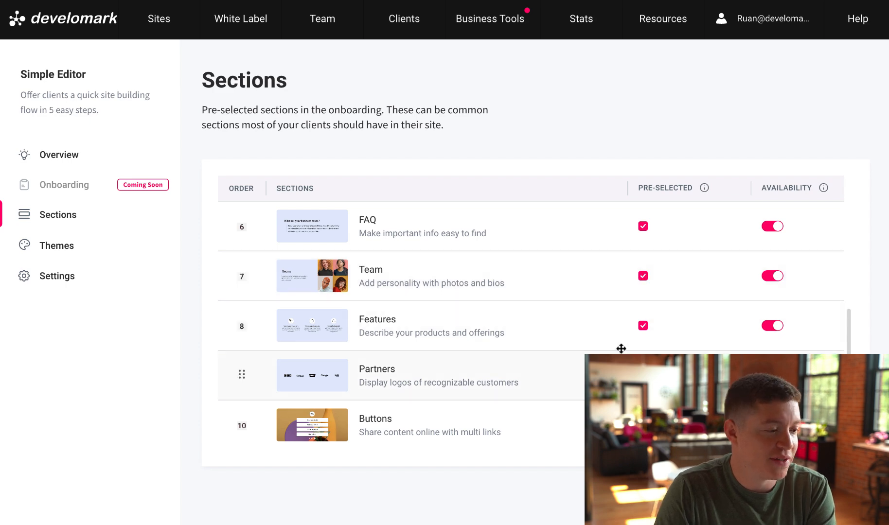
left_click(642, 425)
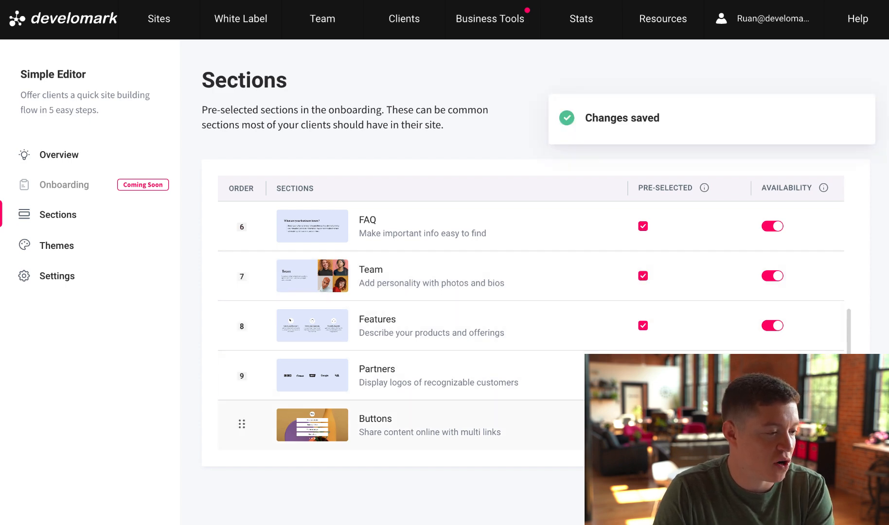
left_click(643, 375)
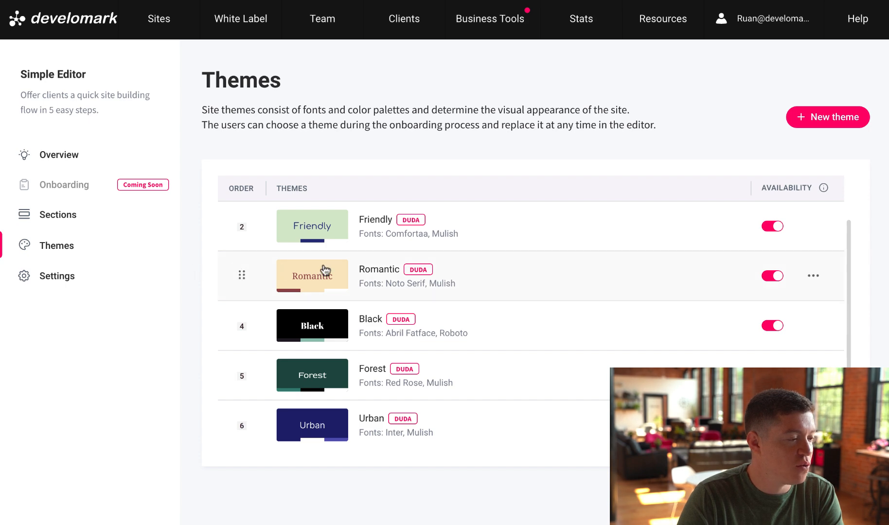
Go to the Simple Editor Settings showing the 'Advanced Editor' button design in #FFFFFF
scroll(504, 292, "up", 1)
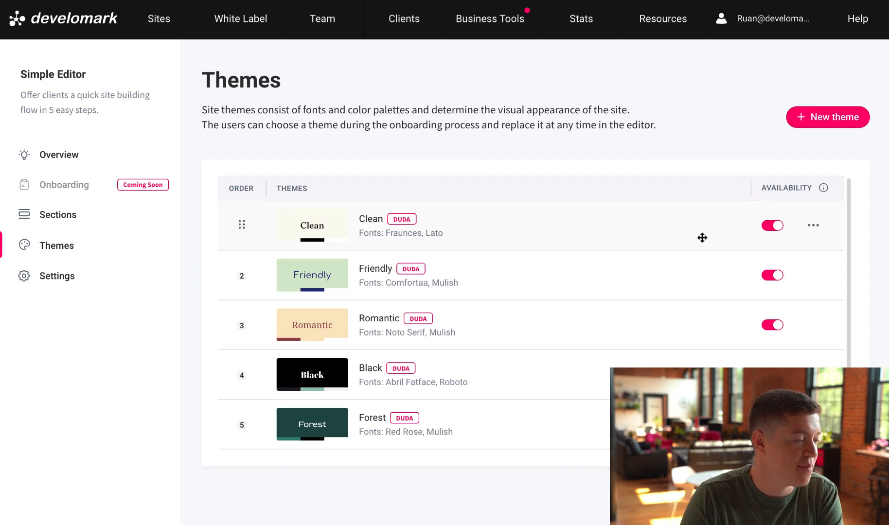
left_click(66, 279)
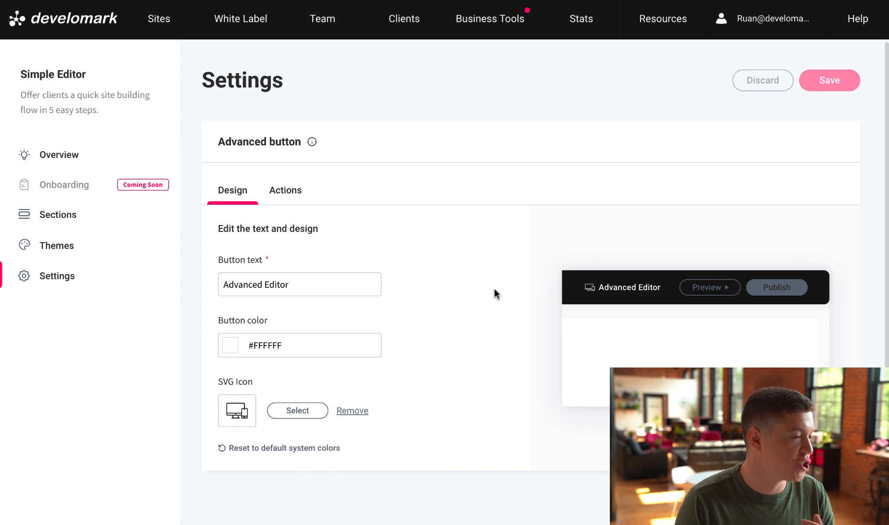
Check where the Advanced Editor button links on the Actions tab
left_click(281, 193)
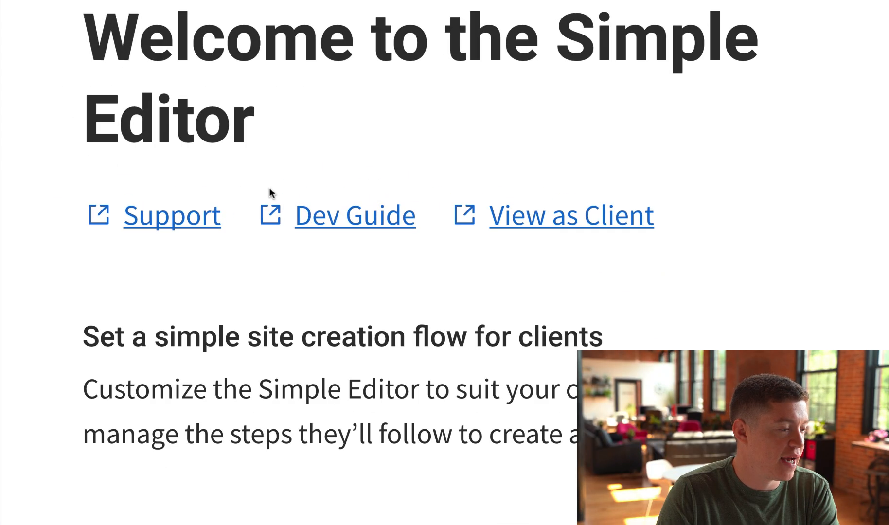
Highlight the Support and Dev Guide links, then view as client and highlight the start page heading
left_click_drag(142, 216, 470, 222)
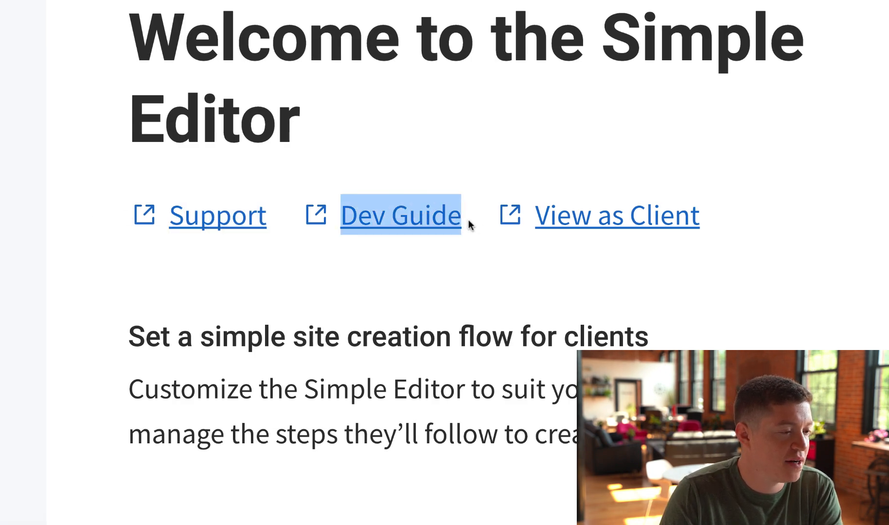
left_click(470, 222)
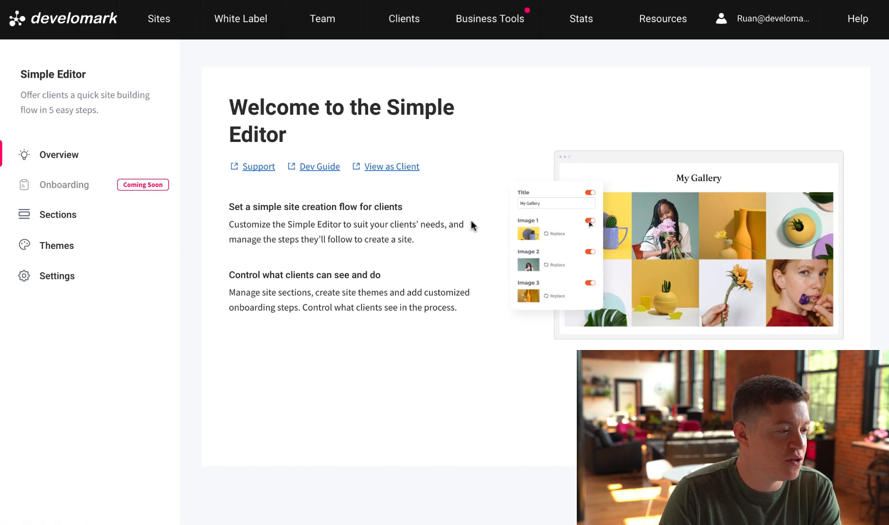
left_click(411, 168)
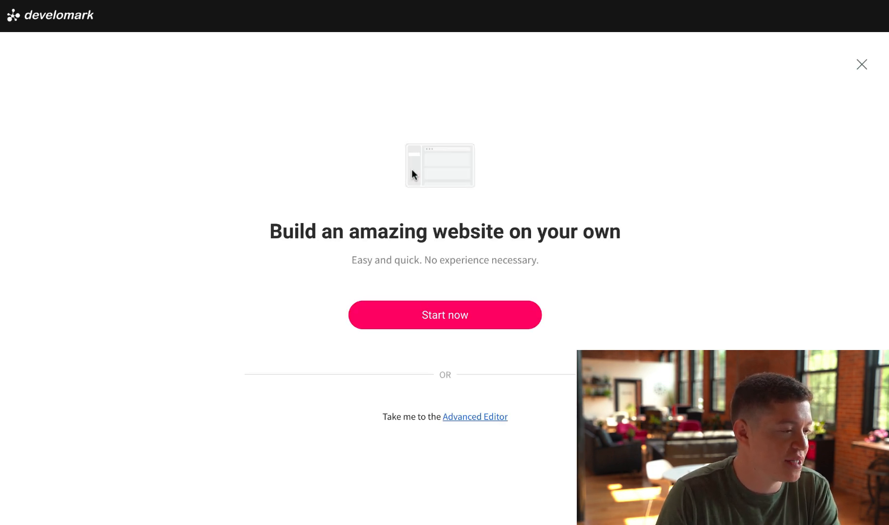
left_click_drag(266, 230, 676, 242)
left_click(607, 246)
left_click_drag(362, 259, 602, 262)
left_click(583, 265)
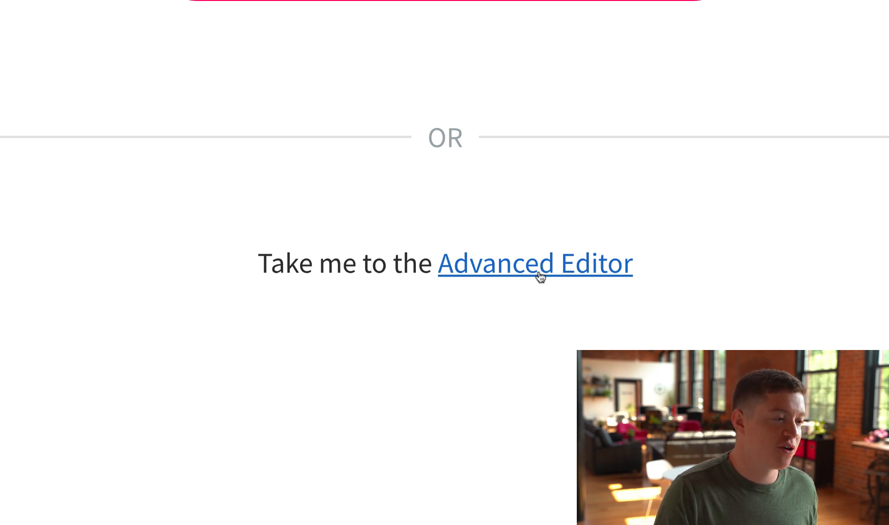
Start the onboarding and enter 'Painters in CT, LLC' as the business name
left_click(478, 303)
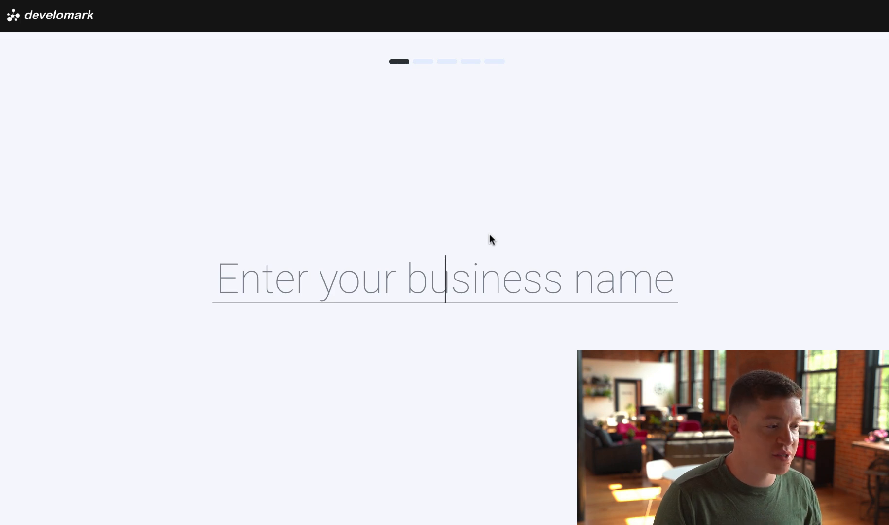
type("Painters in CT, L")
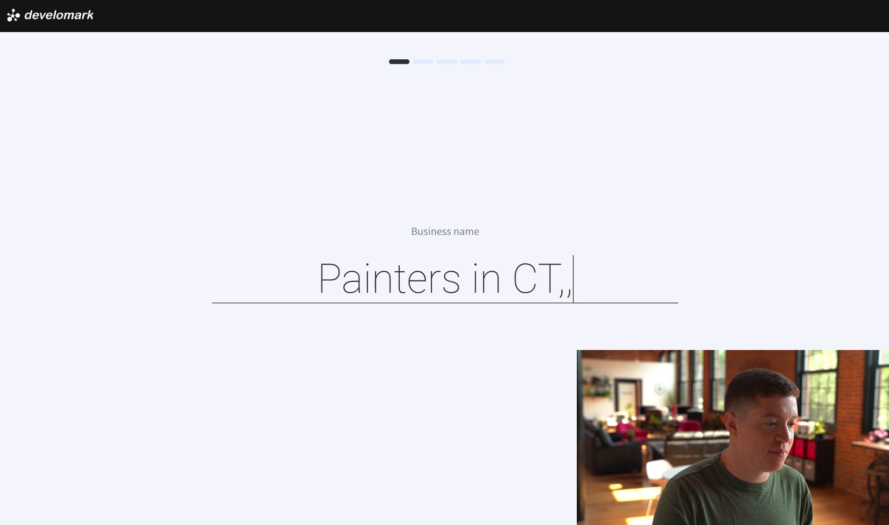
type("LC")
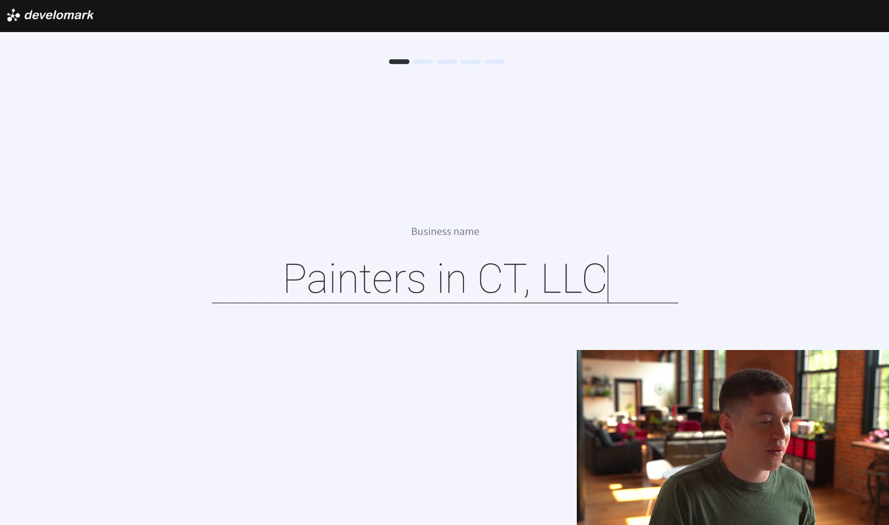
key("Return")
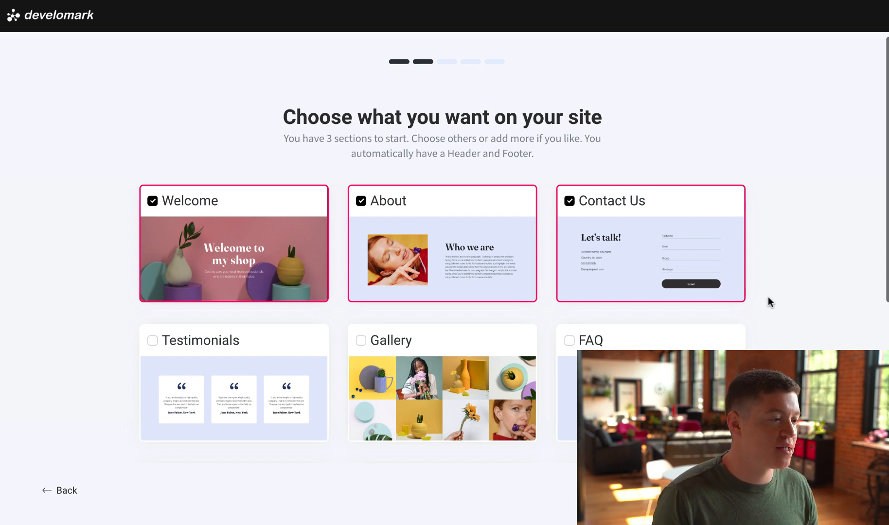
Add the Testimonials, Gallery, FAQ, Team, Features, Partners and Buttons sections
scroll(756, 301, "down", 3)
left_click(184, 260)
left_click(538, 268)
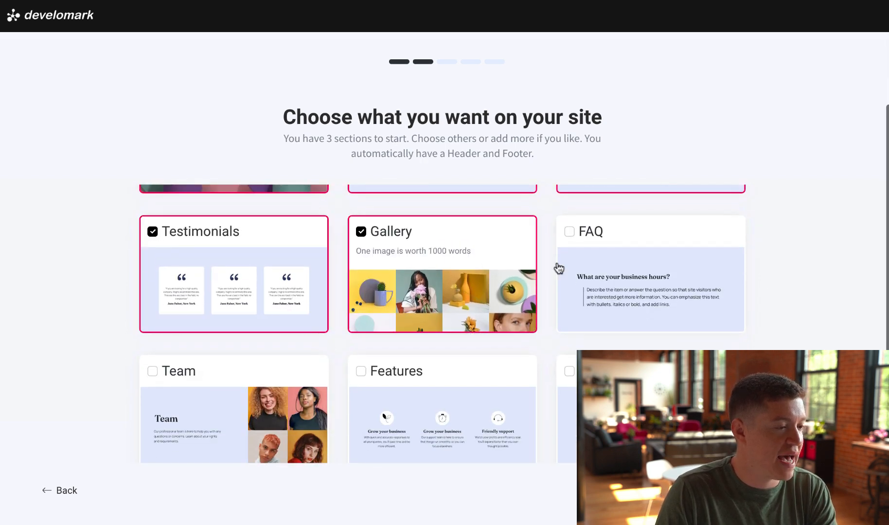
left_click(564, 272)
scroll(561, 275, "down", 3)
left_click(234, 282)
left_click(454, 292)
left_click(651, 282)
left_click(233, 389)
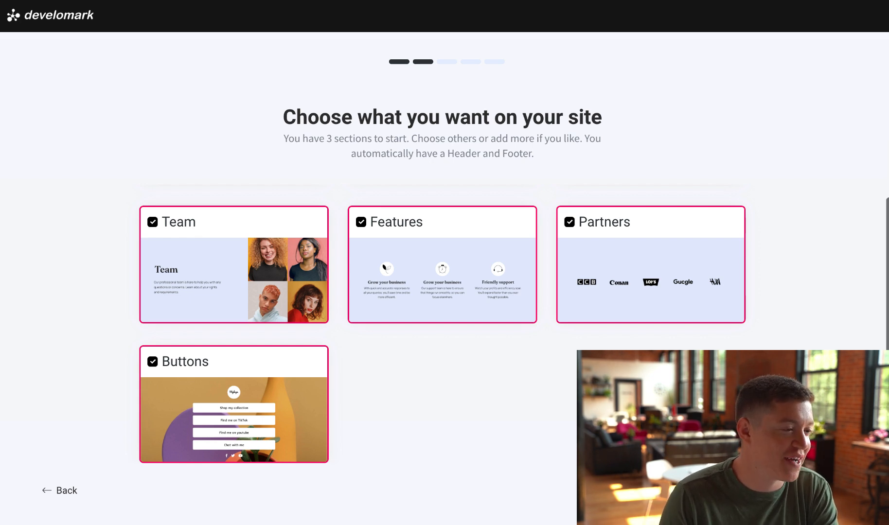
scroll(442, 311, "up", 5)
scroll(442, 311, "down", 5)
Confirm the section choices and pick the Forest theme
left_click(830, 490)
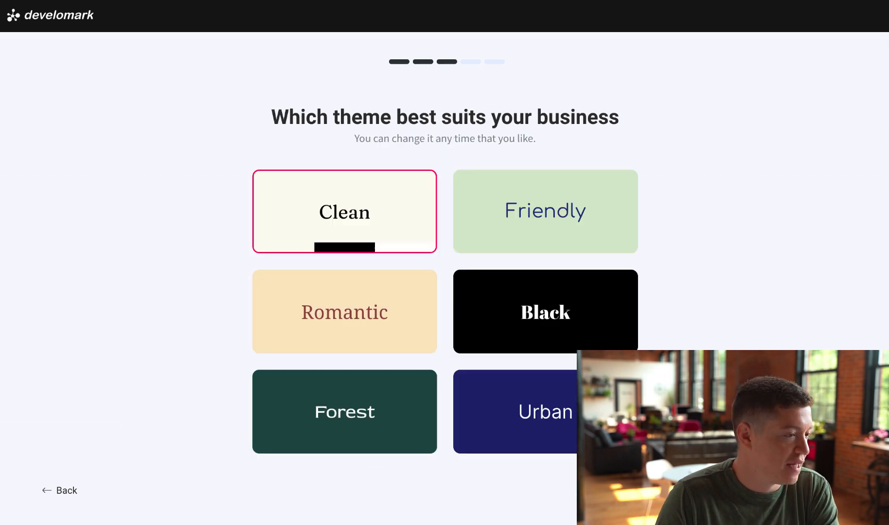
scroll(421, 356, "down", 1)
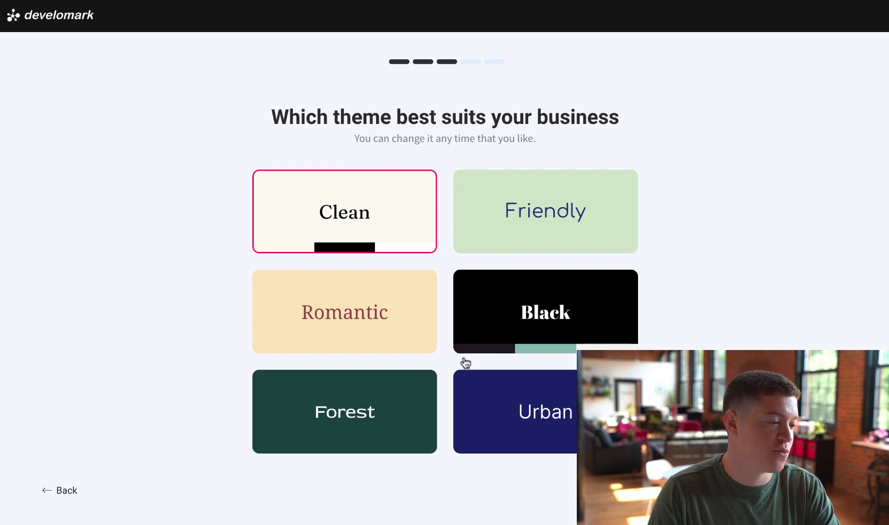
left_click(386, 421)
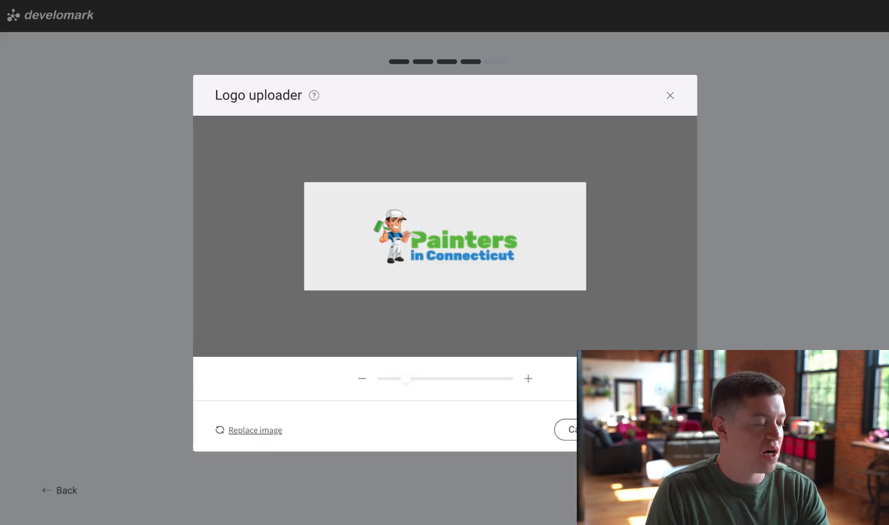
Enlarge the Painters in Connecticut logo in its crop frame and save it
left_click_drag(407, 379, 435, 382)
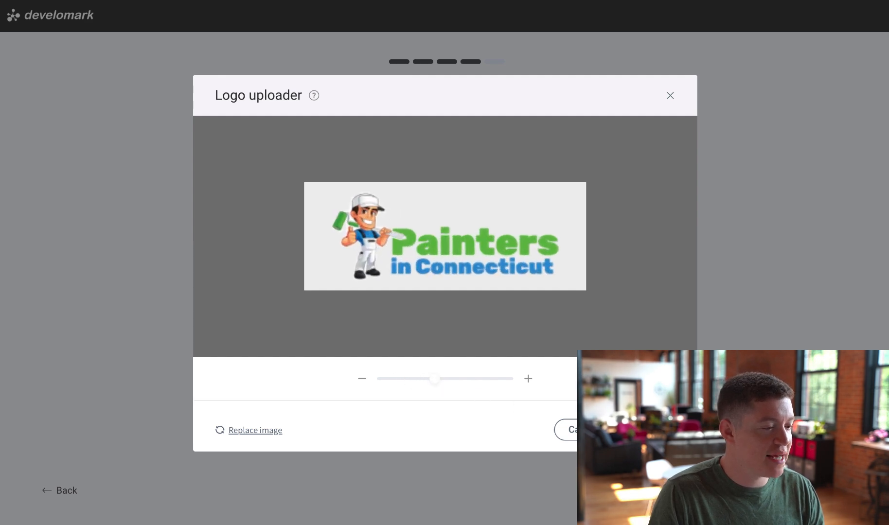
left_click(649, 430)
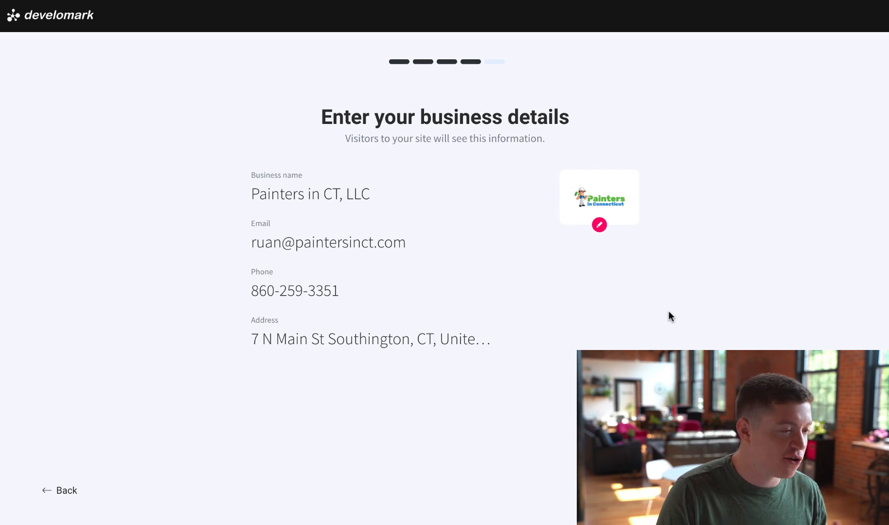
Accept the business details, fill the social links with painters-in-ct, and build the site
left_click(827, 490)
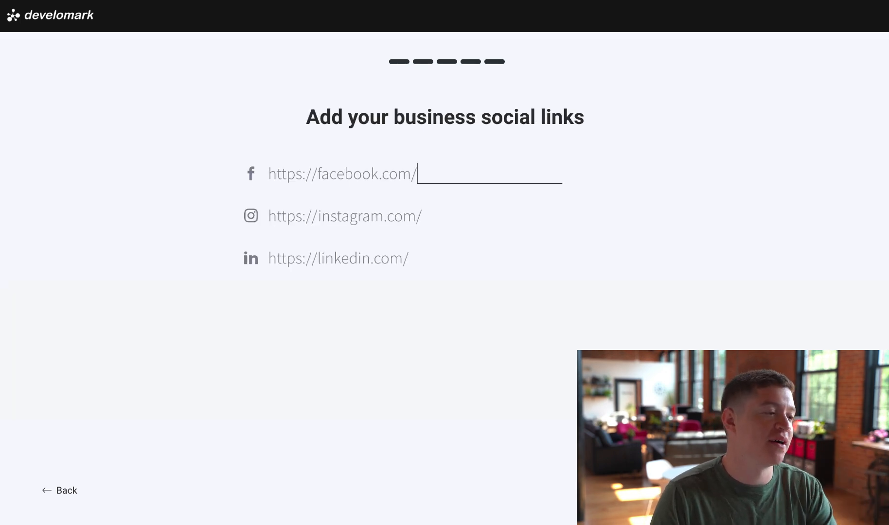
left_click(482, 177)
type("painters-in-ct")
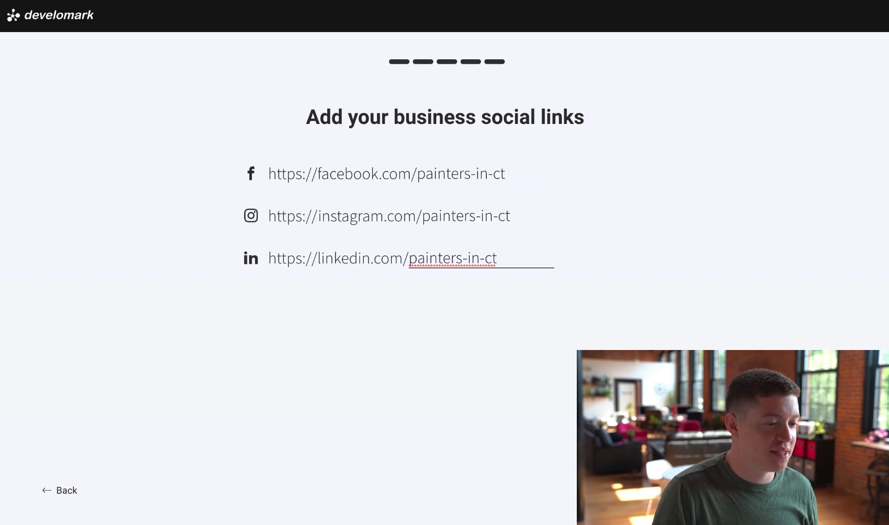
key("Return")
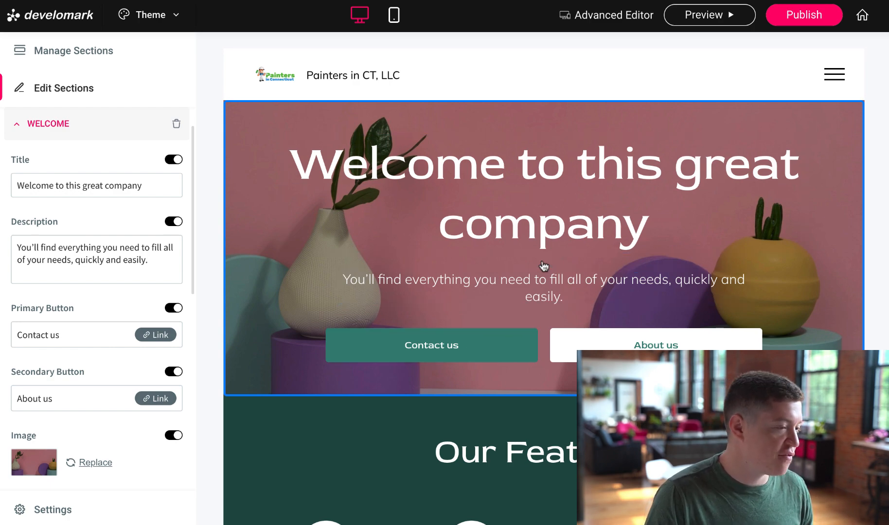
scroll(617, 306, "down", 8)
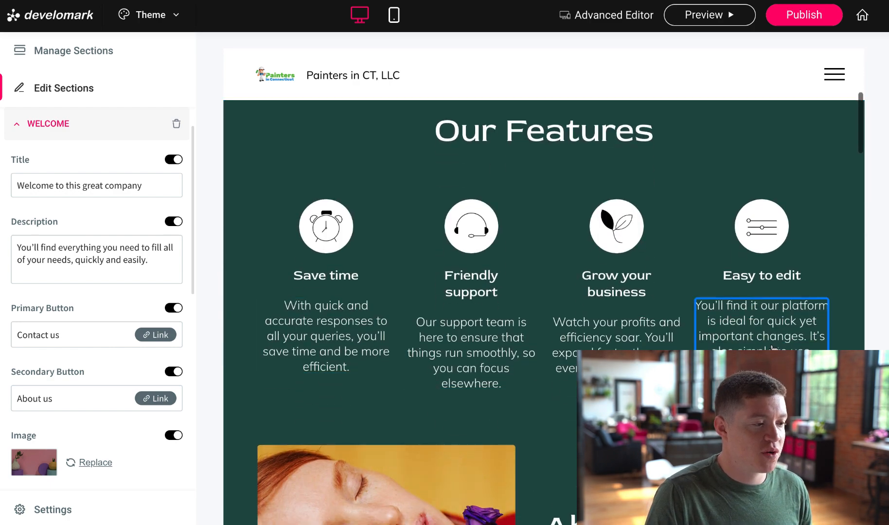
scroll(462, 250, "down", 10)
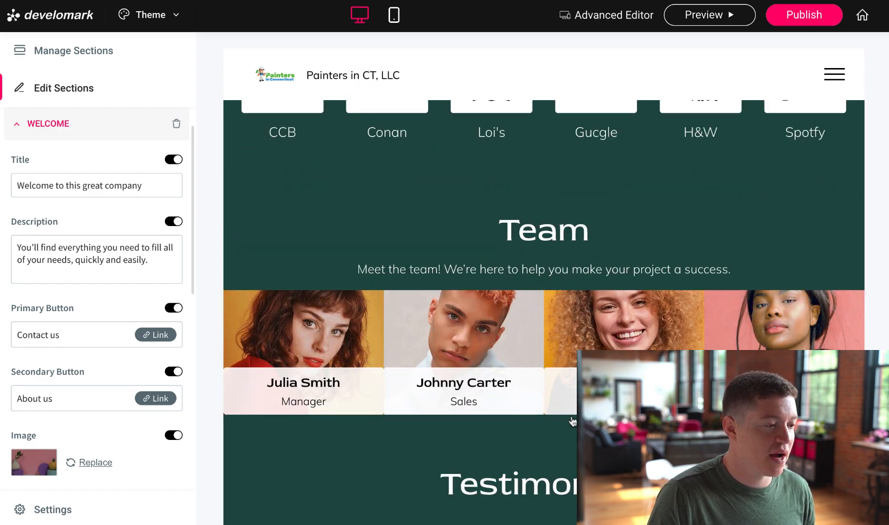
scroll(570, 425, "down", 10)
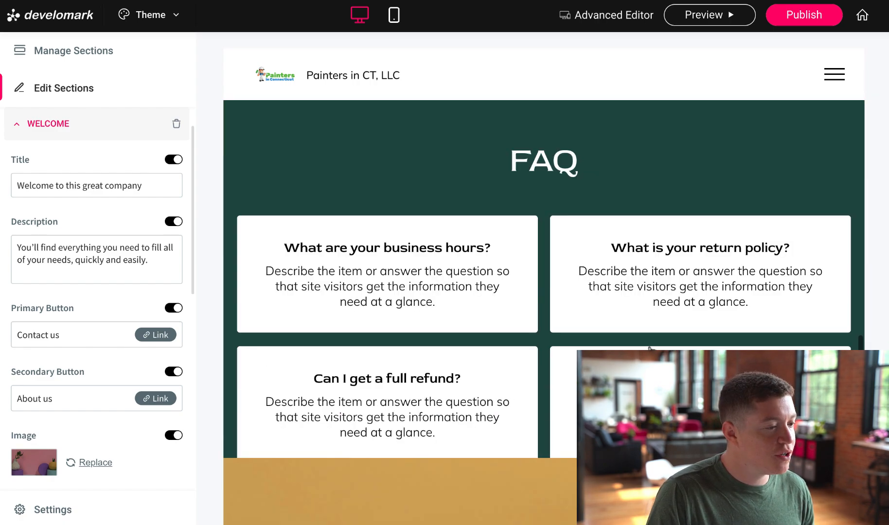
scroll(639, 315, "down", 5)
scroll(590, 260, "up", 20)
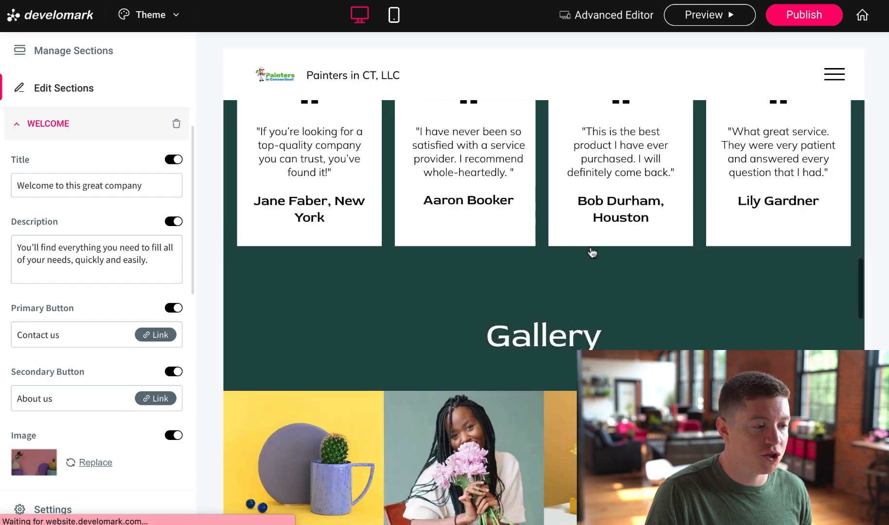
scroll(592, 252, "up", 3)
left_click(394, 15)
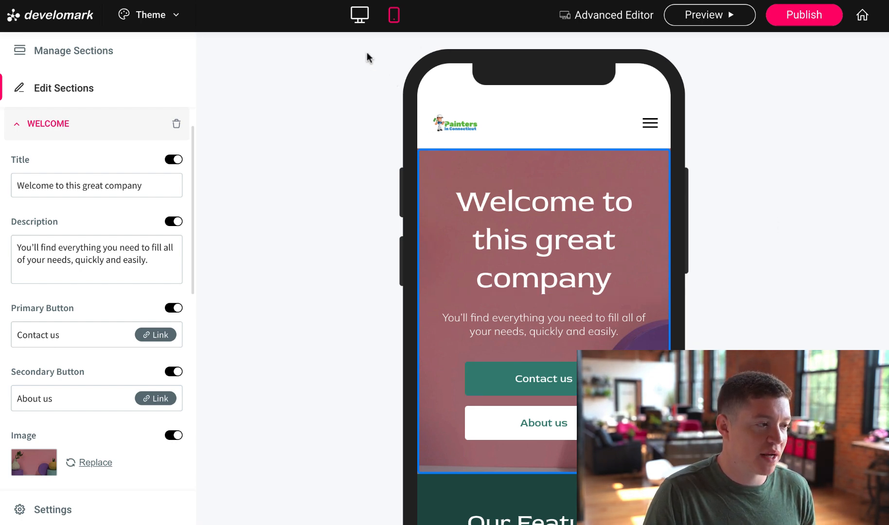
left_click(360, 15)
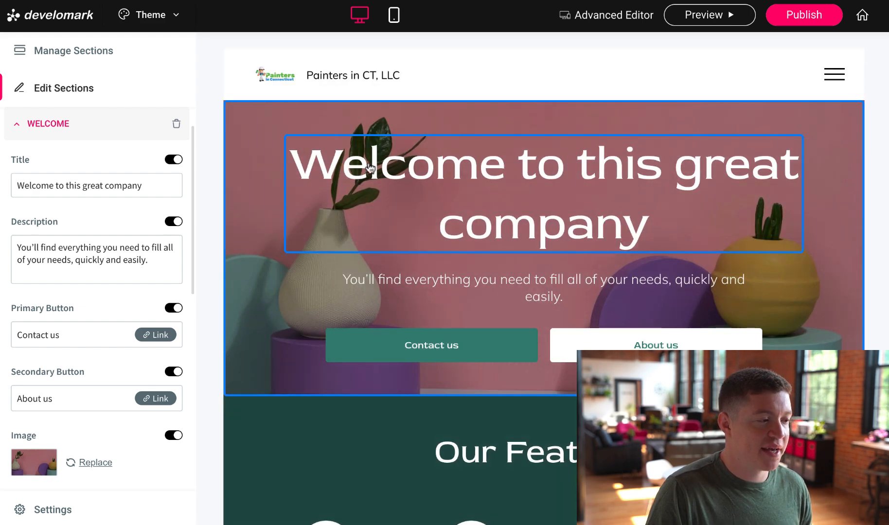
left_click(464, 173)
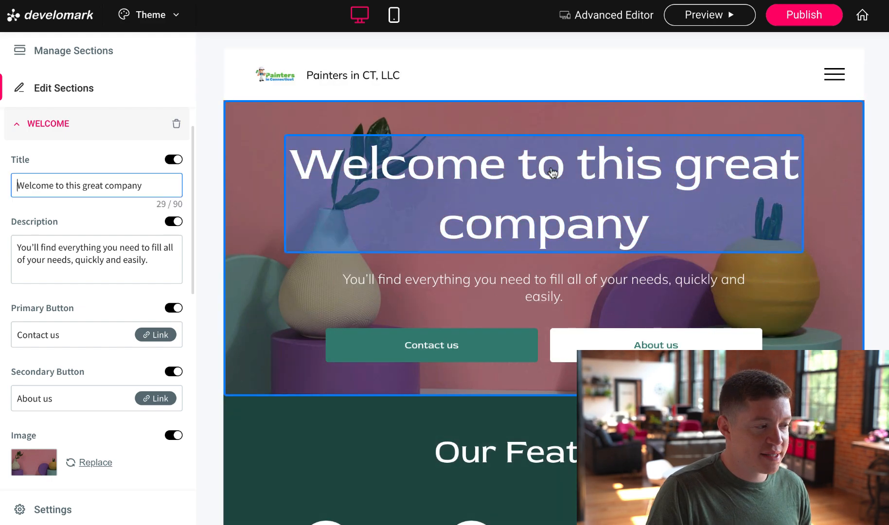
Retitle the hero 'Connecticut House Painters'
triple_click(135, 187)
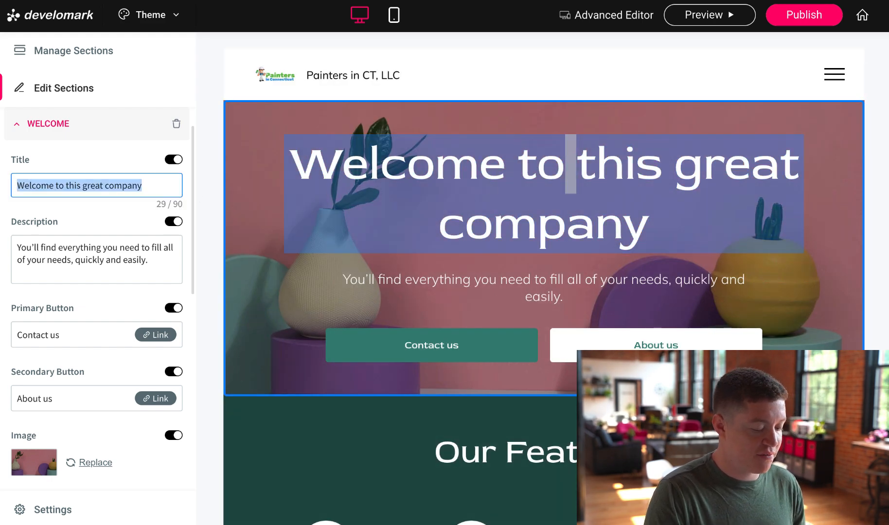
type("Connecticut House P")
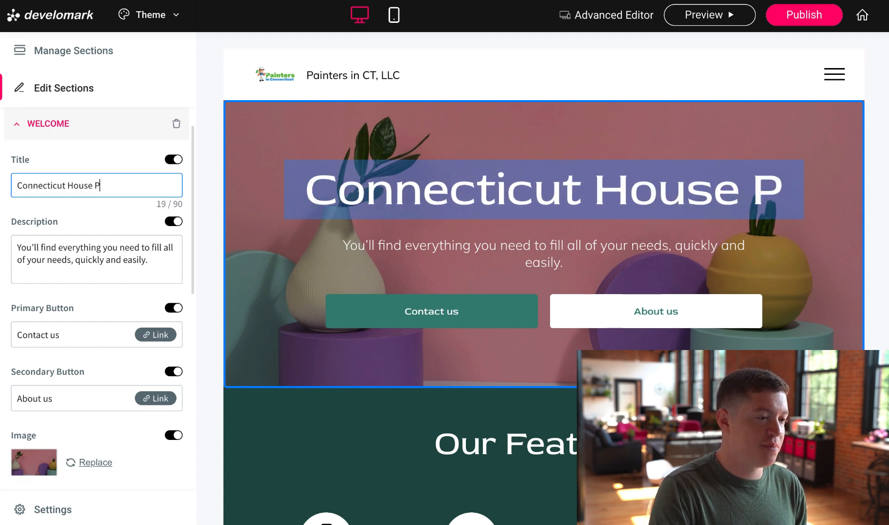
type("ainters")
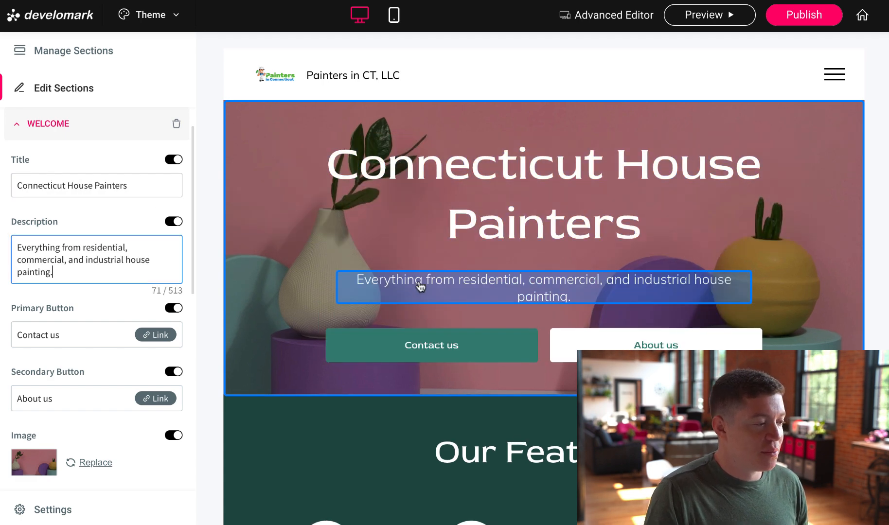
scroll(119, 264, "down", 3)
Search hero images for 'house painter', try uploading, then leave the image unchanged
left_click(87, 318)
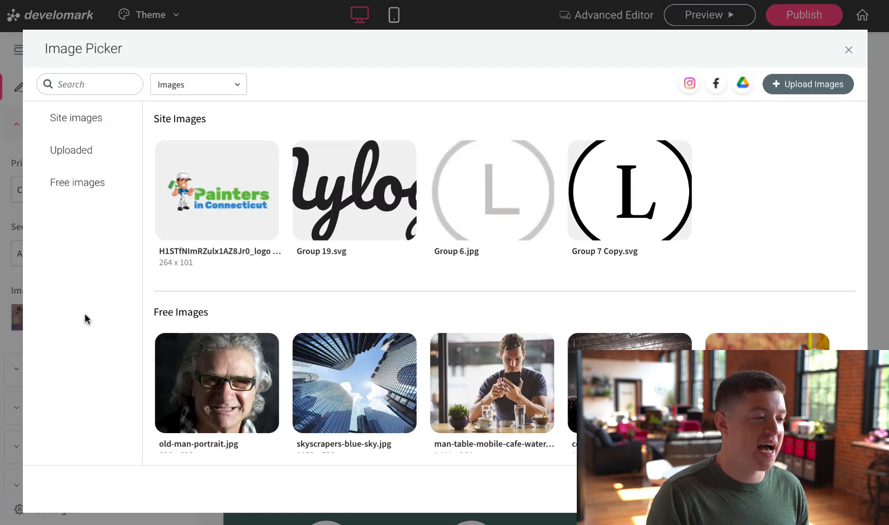
scroll(382, 196, "down", 4)
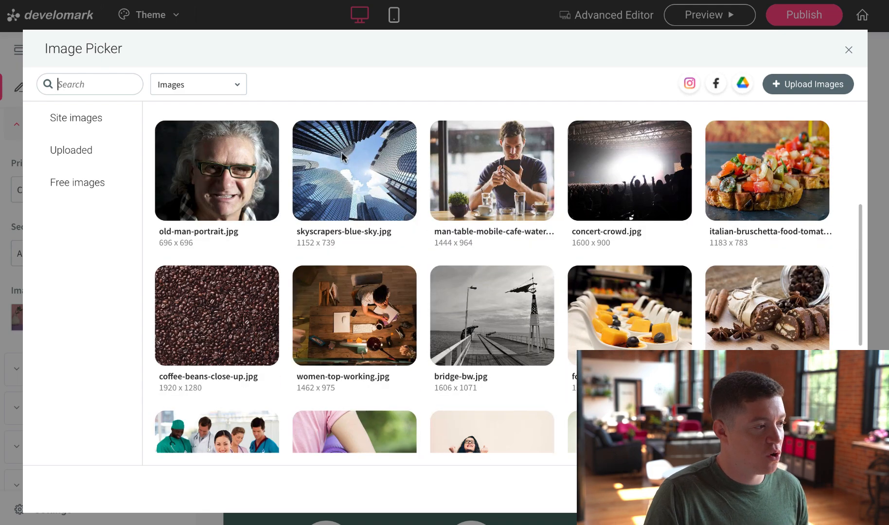
left_click(122, 82)
type("house painter")
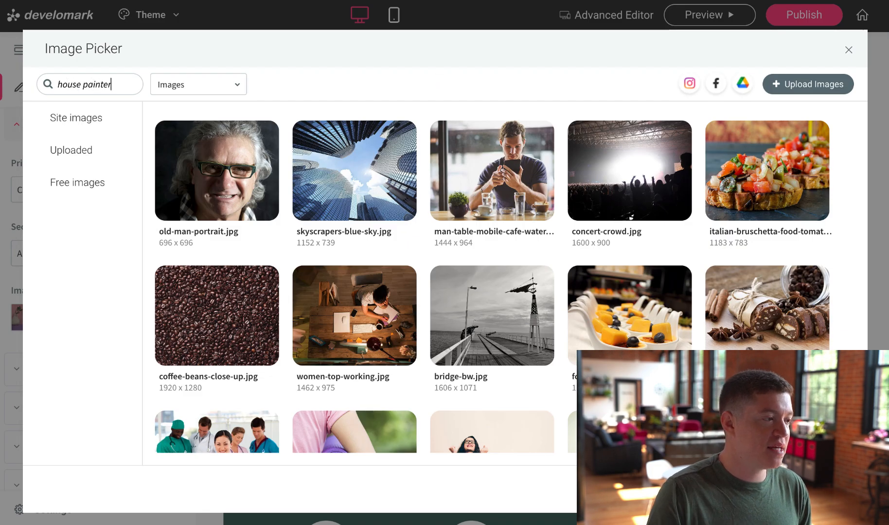
key("Return")
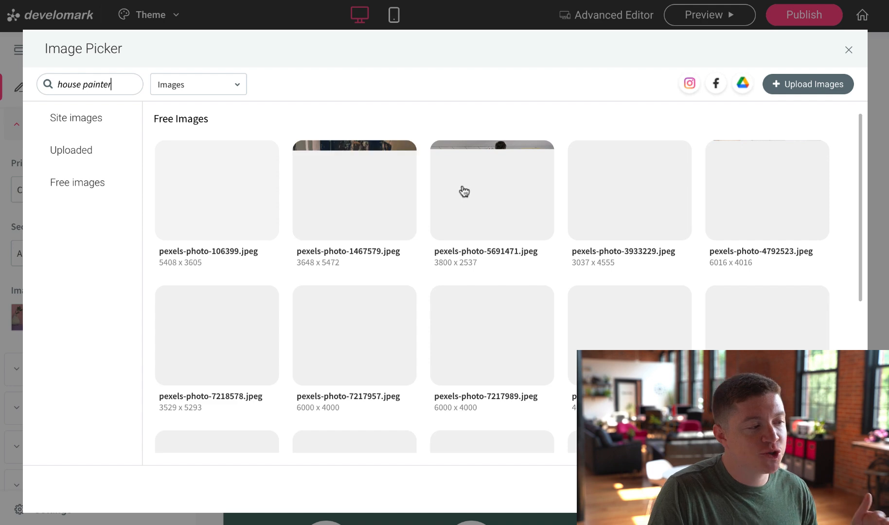
left_click(791, 85)
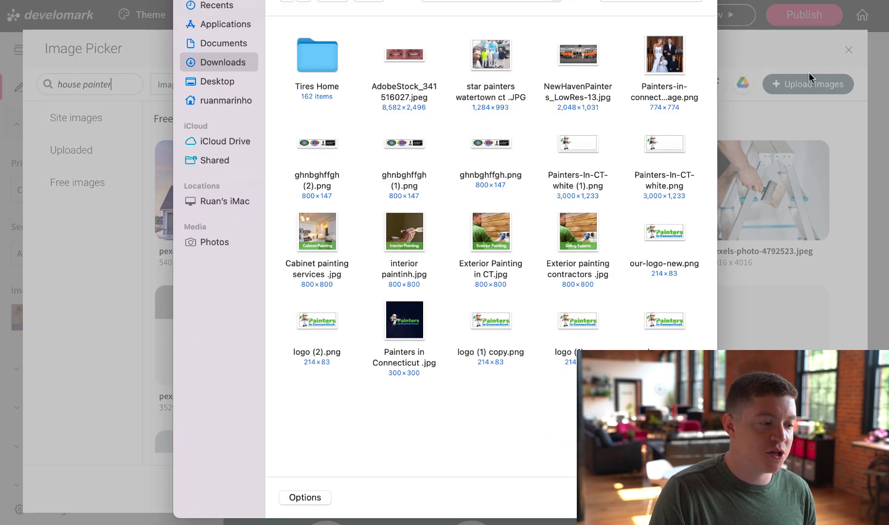
left_click(633, 497)
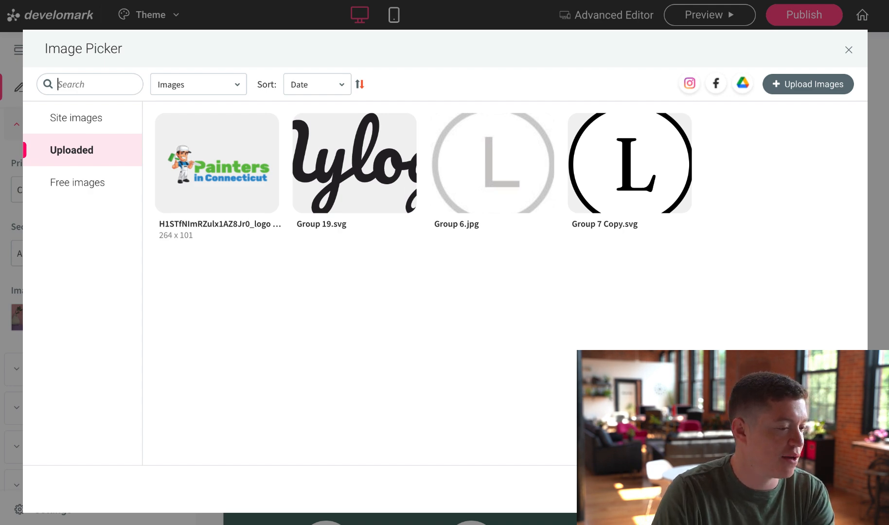
key("Escape")
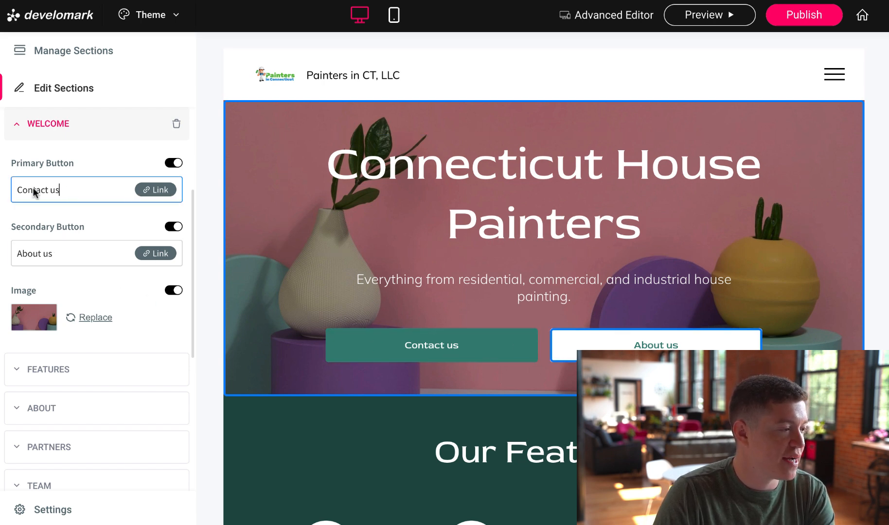
Relabel the hero buttons 'Free Estimate' and 'About Us'
triple_click(72, 190)
type("Free Estimate")
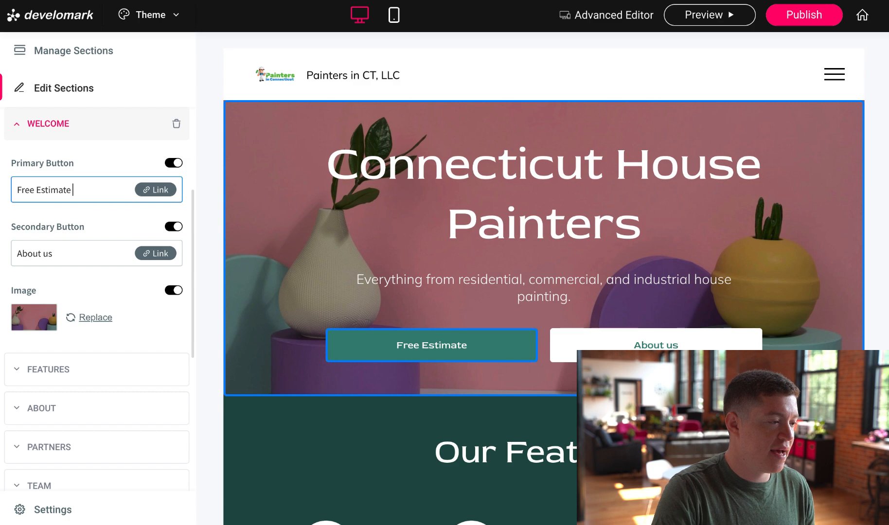
triple_click(46, 248)
type("Ao")
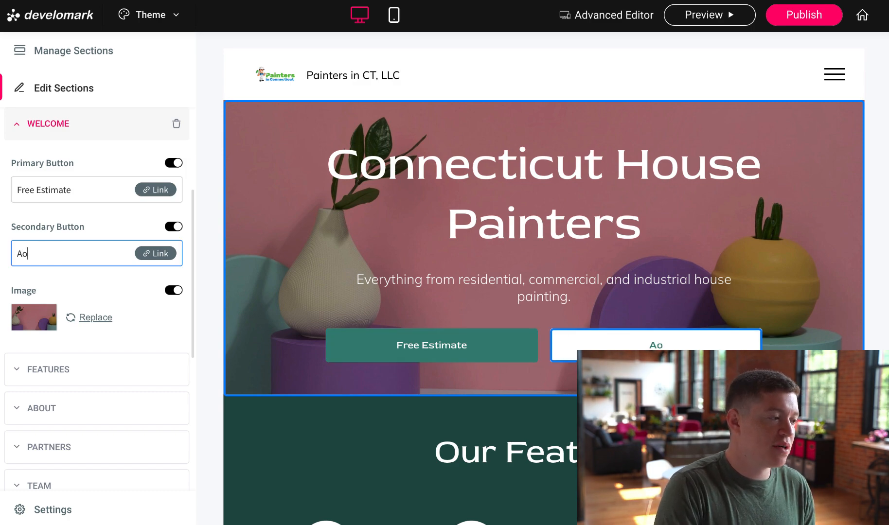
key("BackSpace")
type("bout Us")
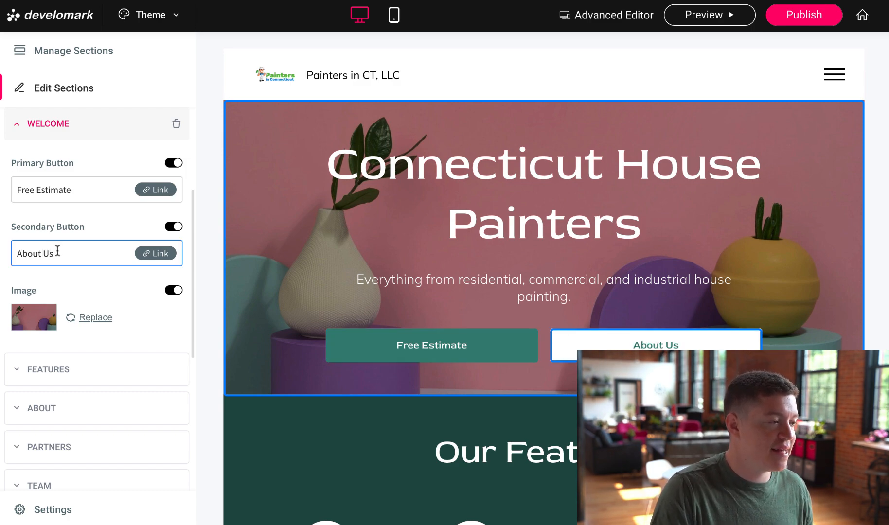
Review the Free Estimate link options and keep it pointing to the Contact Us section
left_click(161, 192)
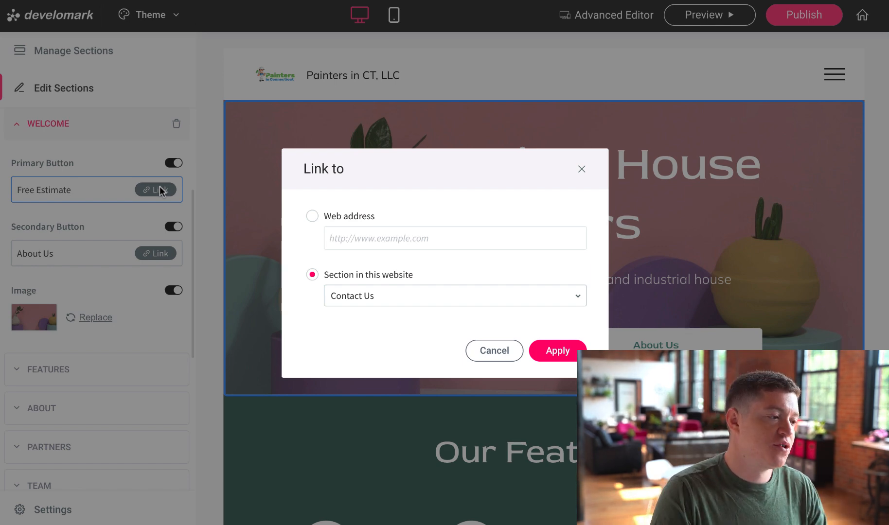
left_click(321, 216)
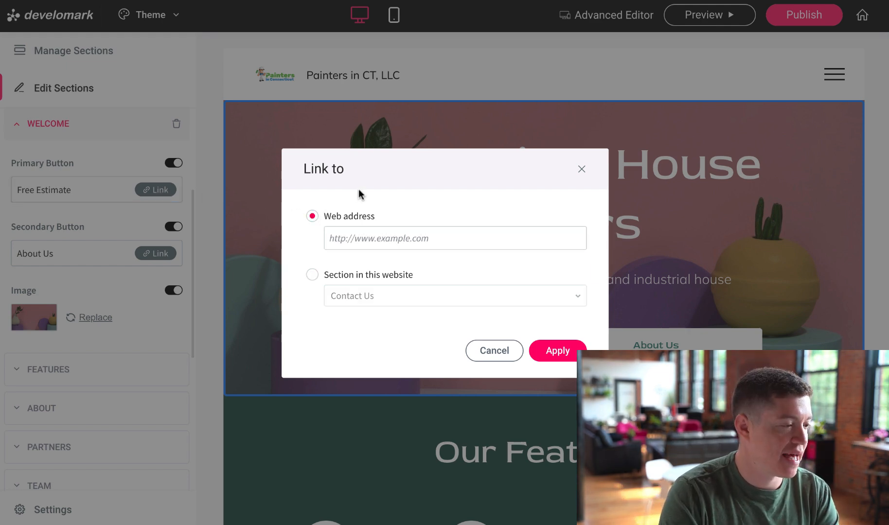
left_click(388, 245)
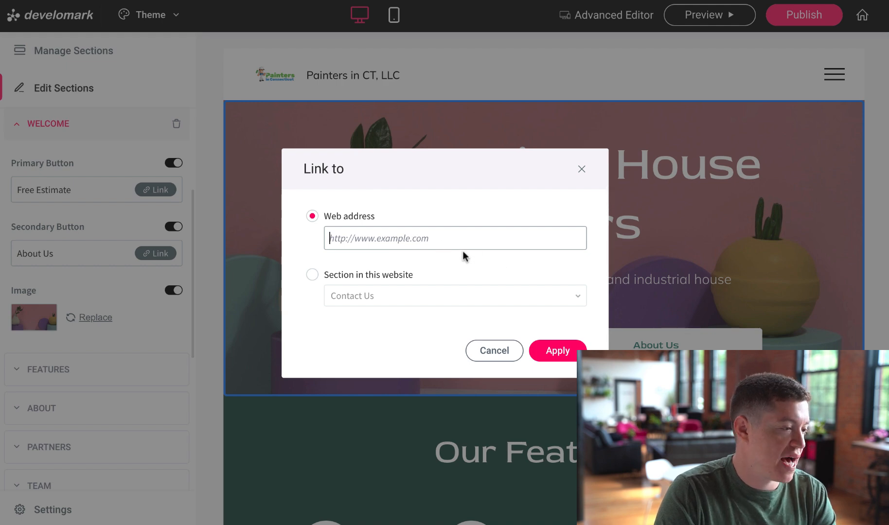
left_click(312, 275)
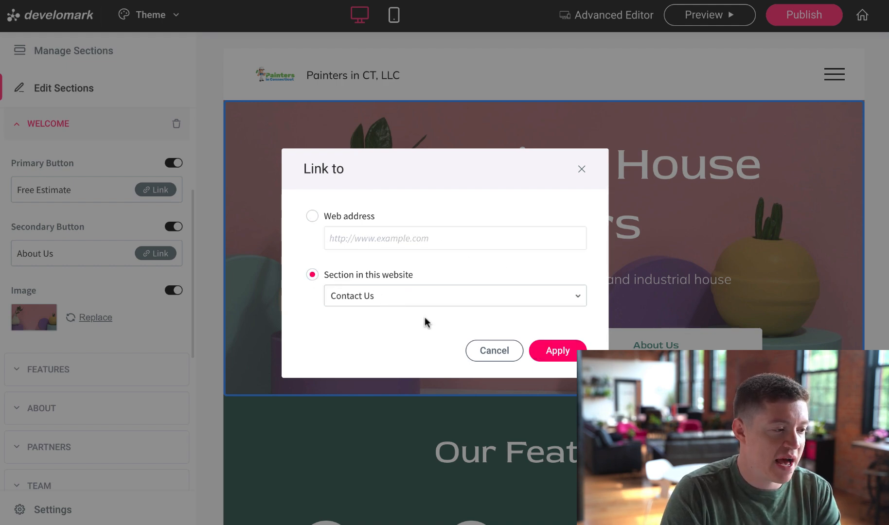
left_click(582, 169)
Inspect the Our Features heading and the Save time feature's icon, title and description, leaving them unchanged
scroll(57, 252, "down", 3)
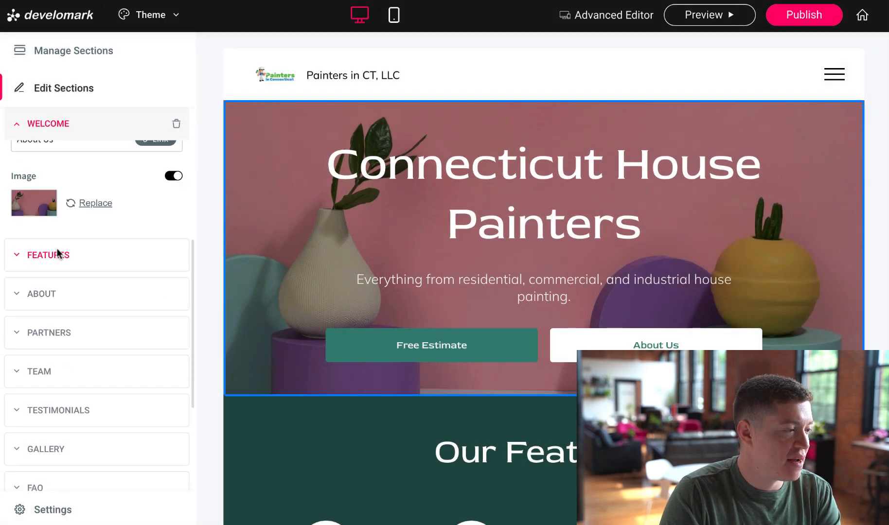
left_click(57, 253)
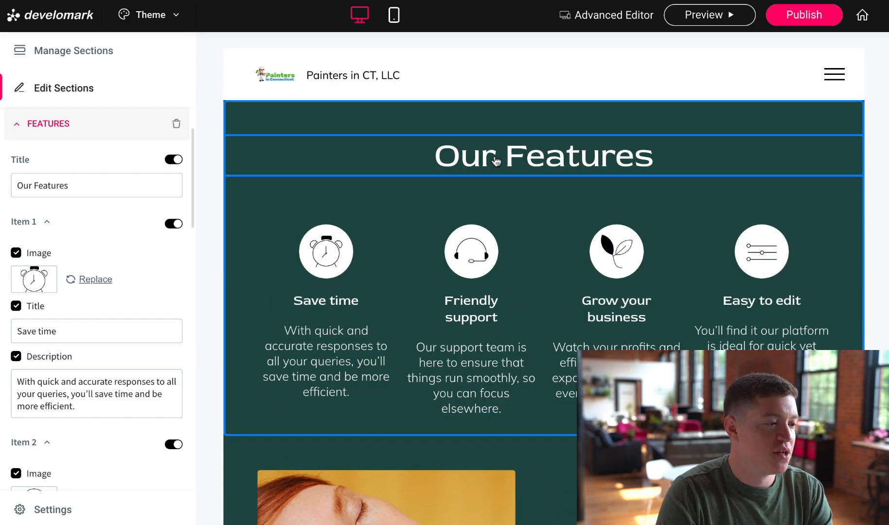
left_click(105, 188)
scroll(104, 189, "down", 2)
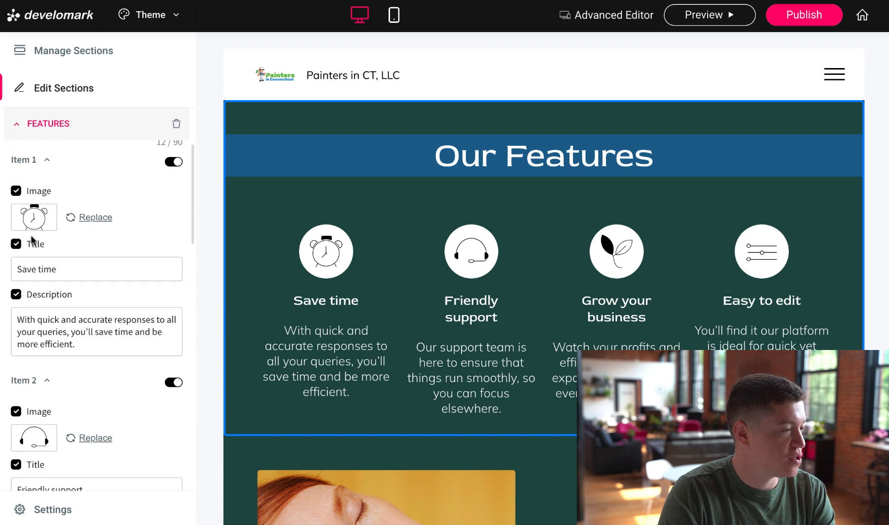
left_click(105, 220)
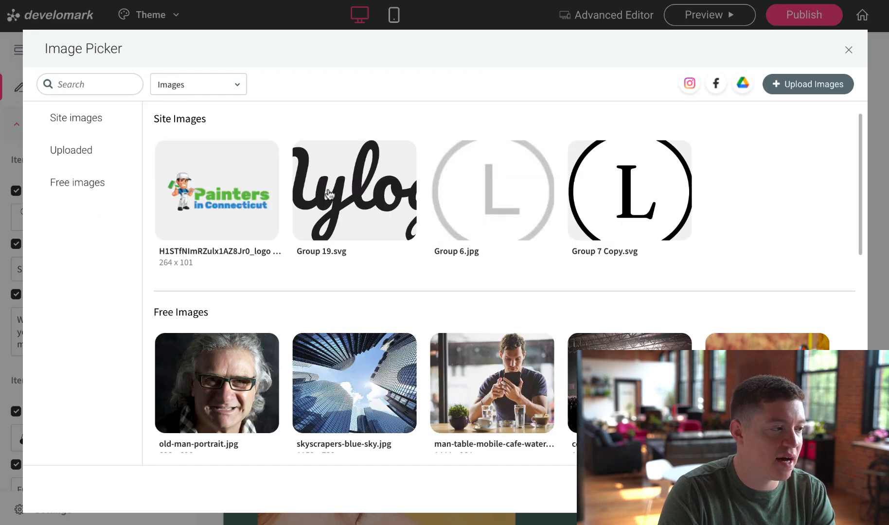
left_click(848, 50)
left_click(67, 273)
triple_click(68, 274)
left_click(119, 321)
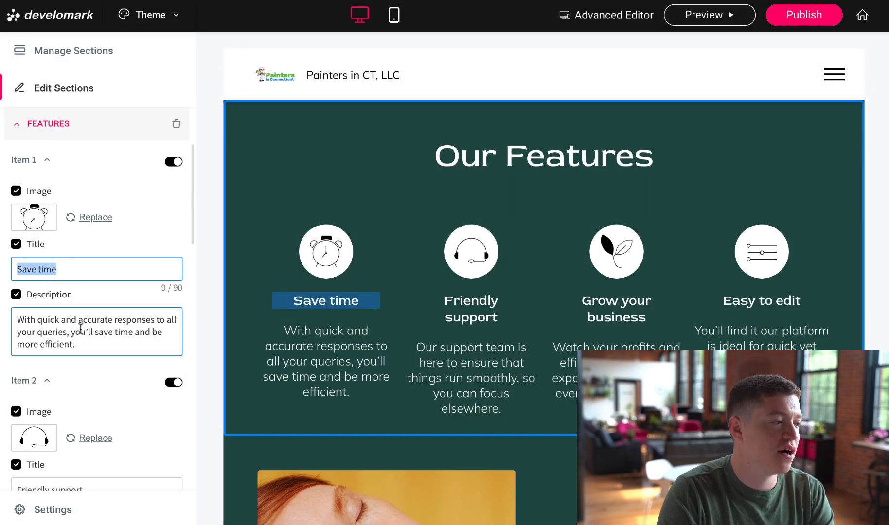
scroll(119, 319, "down", 1)
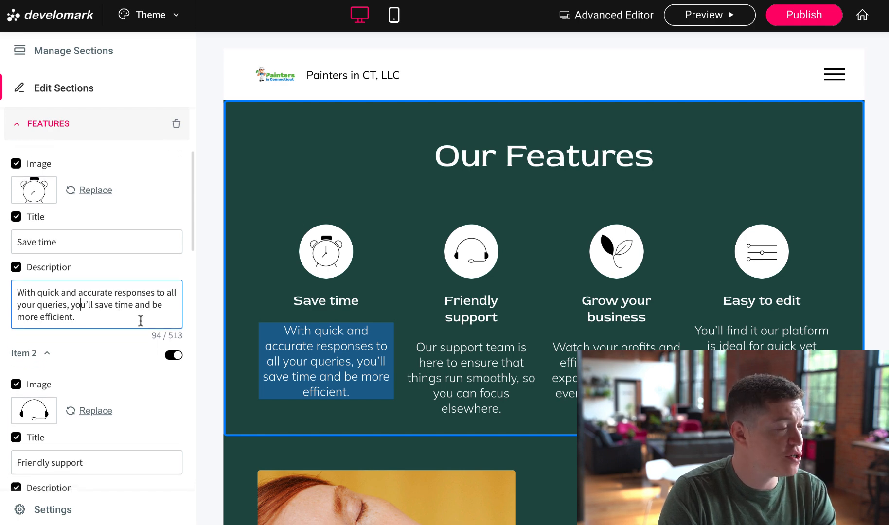
scroll(158, 314, "up", 2)
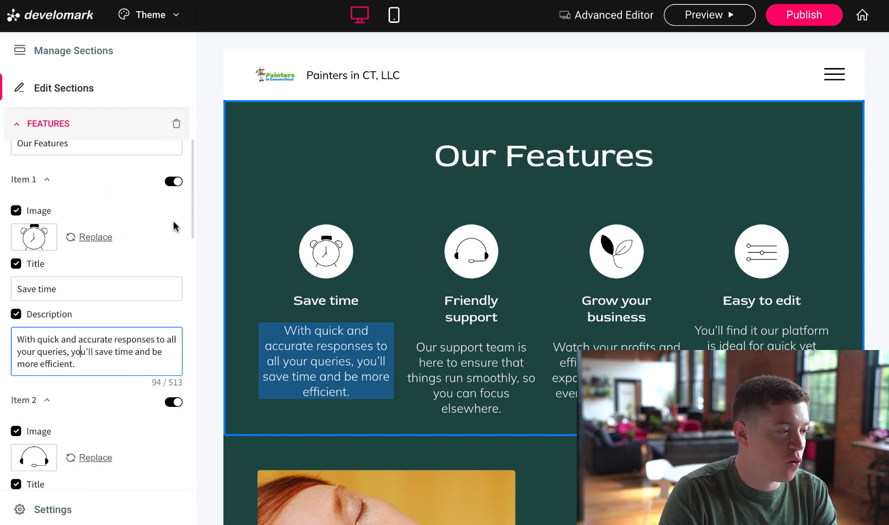
Hide the Save time and Friendly support features, then show both again
left_click(173, 182)
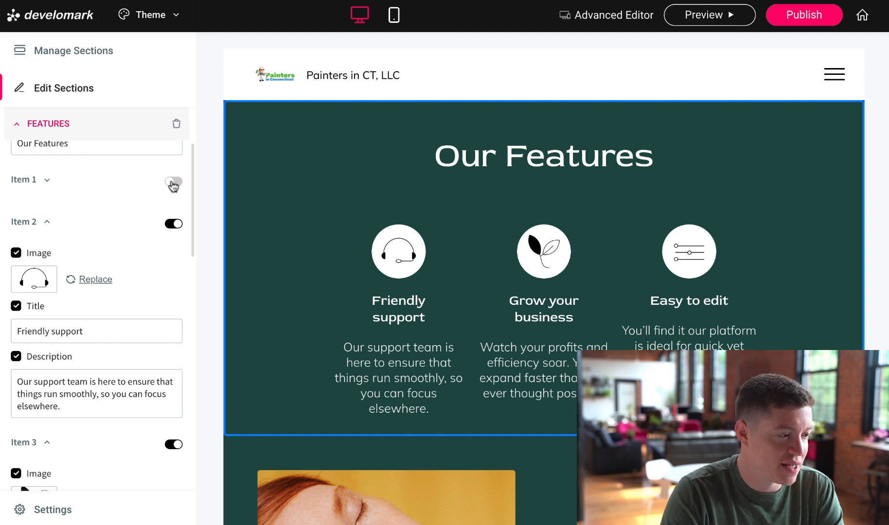
left_click(174, 182)
left_click(174, 182)
left_click(173, 224)
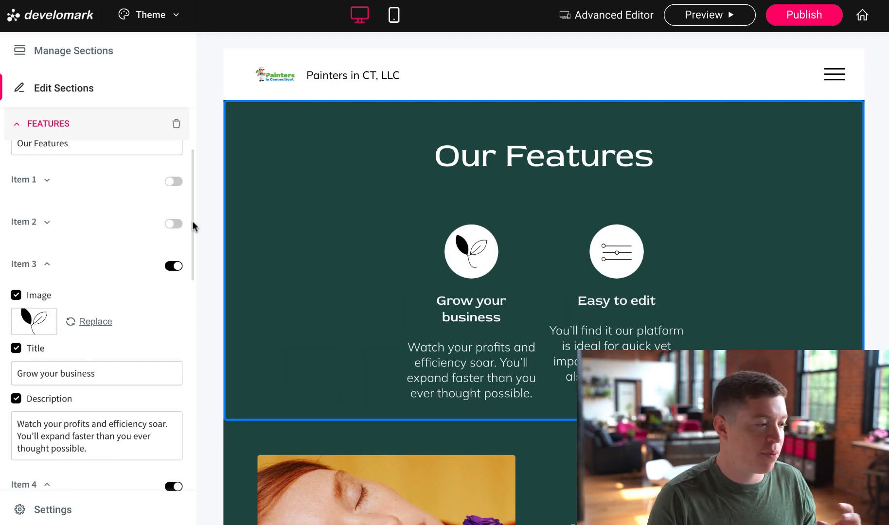
left_click(173, 224)
left_click(171, 181)
scroll(461, 318, "down", 5)
scroll(462, 318, "down", 1)
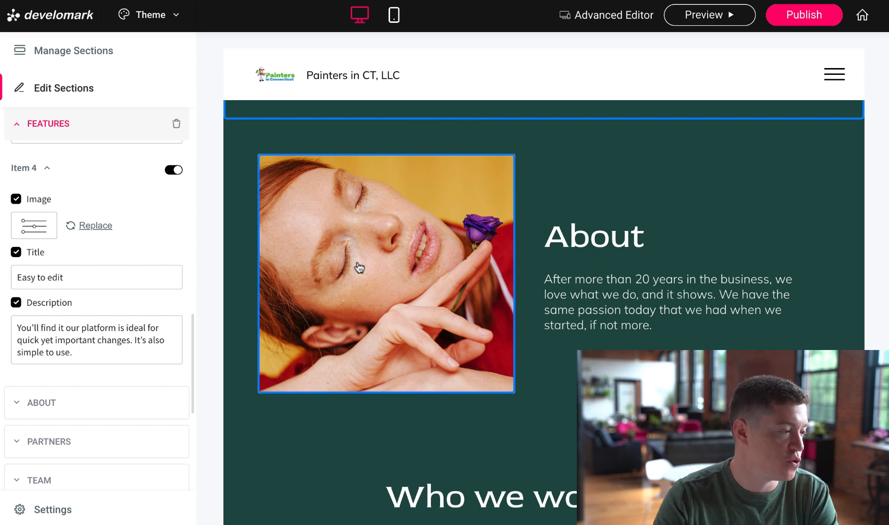
Open the About section's settings, then the Partners section's settings
scroll(130, 309, "down", 3)
scroll(130, 309, "down", 2)
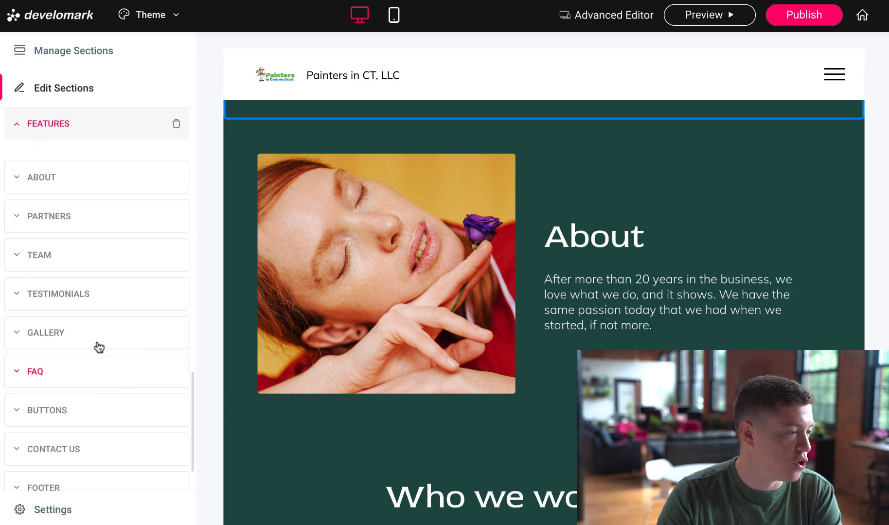
left_click(49, 186)
scroll(60, 249, "down", 2)
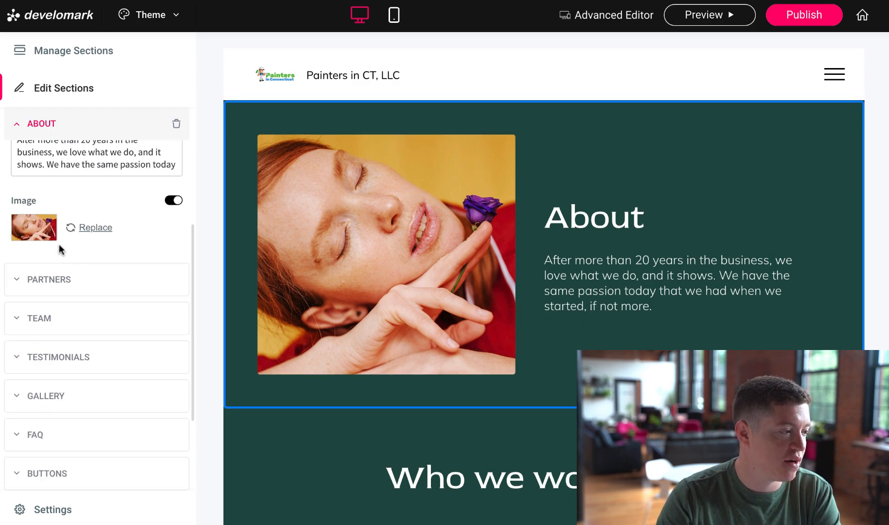
left_click(59, 281)
Open the Contact Us section from its Business Hours block further down the page
scroll(403, 268, "down", 4)
scroll(458, 272, "down", 10)
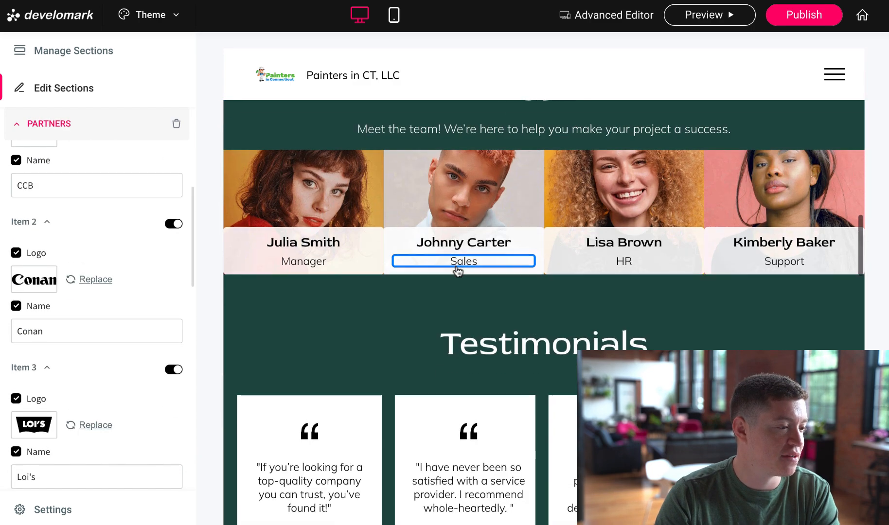
scroll(742, 314, "down", 10)
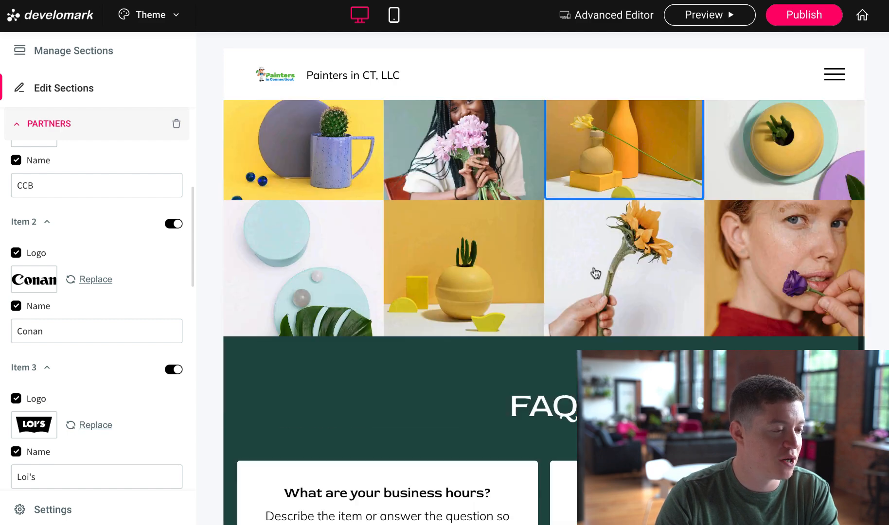
scroll(627, 298, "down", 13)
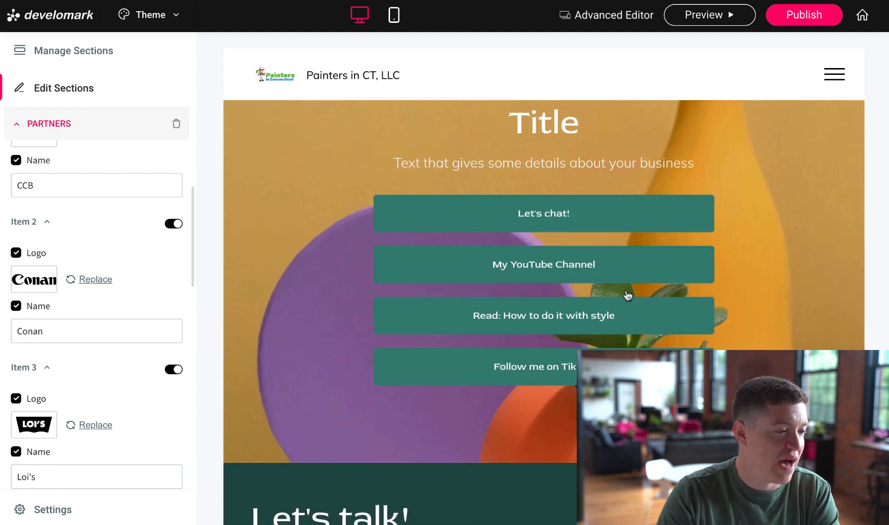
scroll(618, 297, "up", 3)
scroll(290, 257, "down", 1)
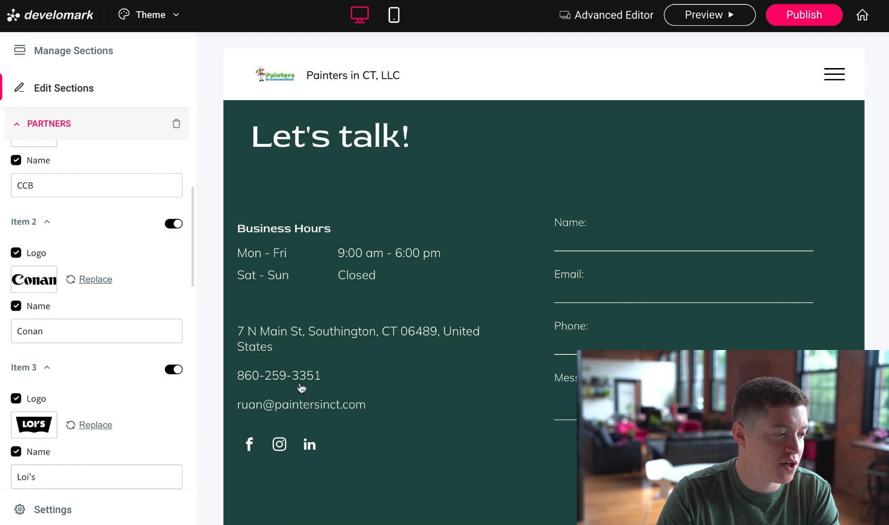
left_click(316, 267)
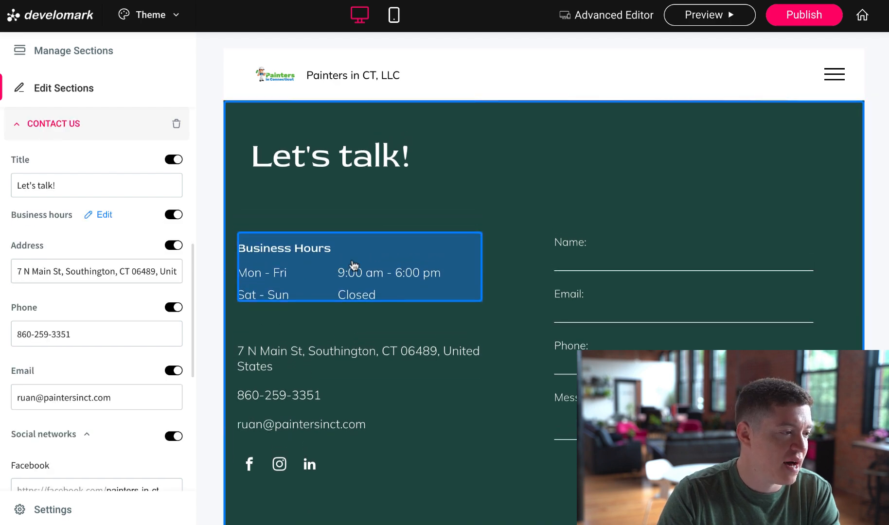
Review the business hours without changes and turn on the map preview
left_click(104, 216)
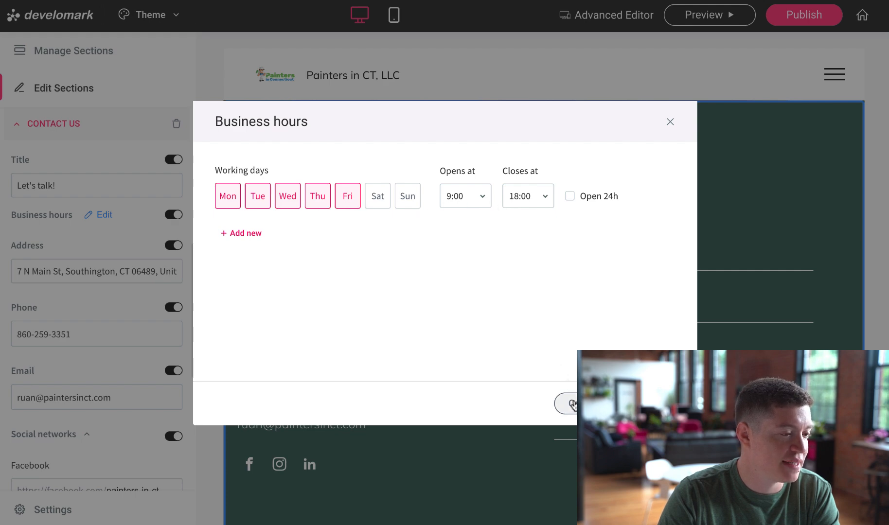
left_click(568, 403)
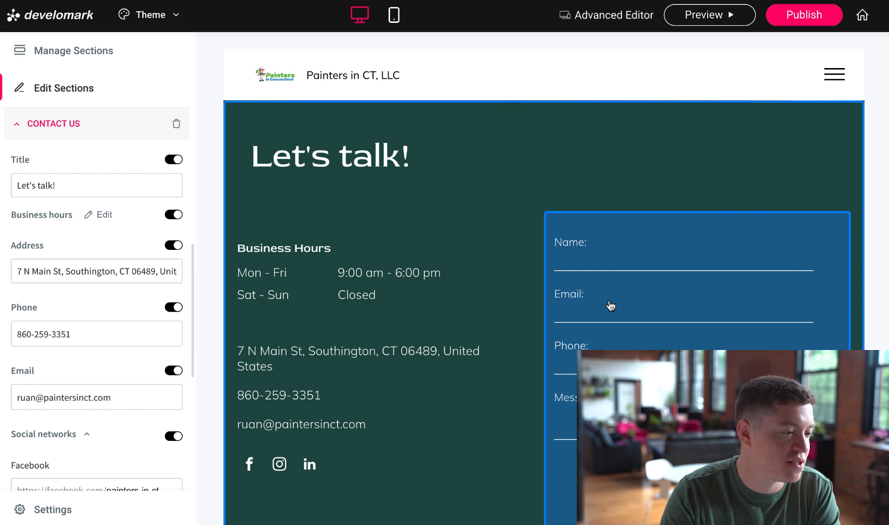
scroll(135, 313, "down", 6)
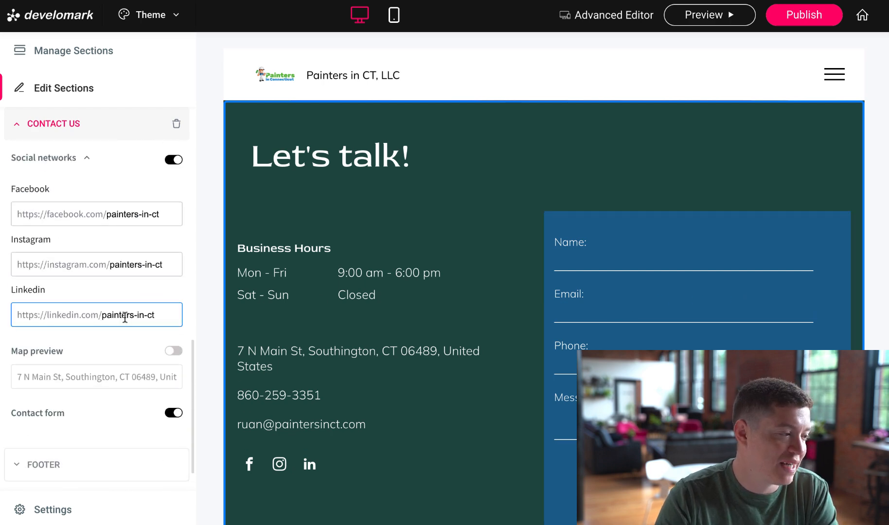
left_click(174, 351)
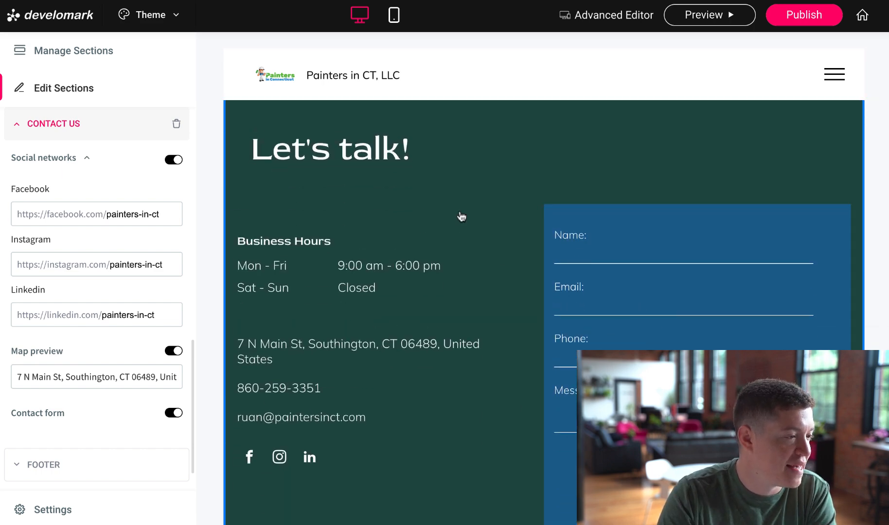
Change the contact title from Let's talk! to 'Schedule an Estimate!'
left_click(383, 154)
left_click_drag(108, 307, 2, 301)
type("Schedule an Estimate!")
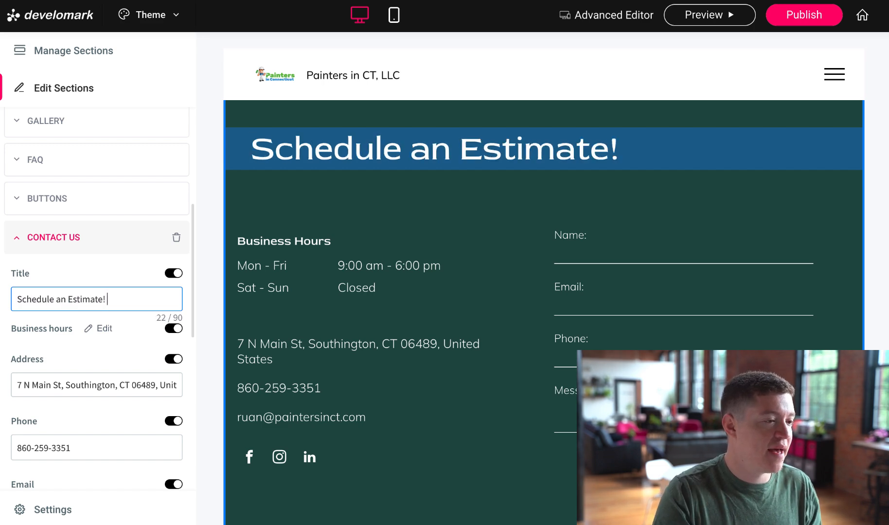
left_click(105, 273)
Test the map preview and contact form toggles, leaving both switched on
scroll(105, 297, "down", 6)
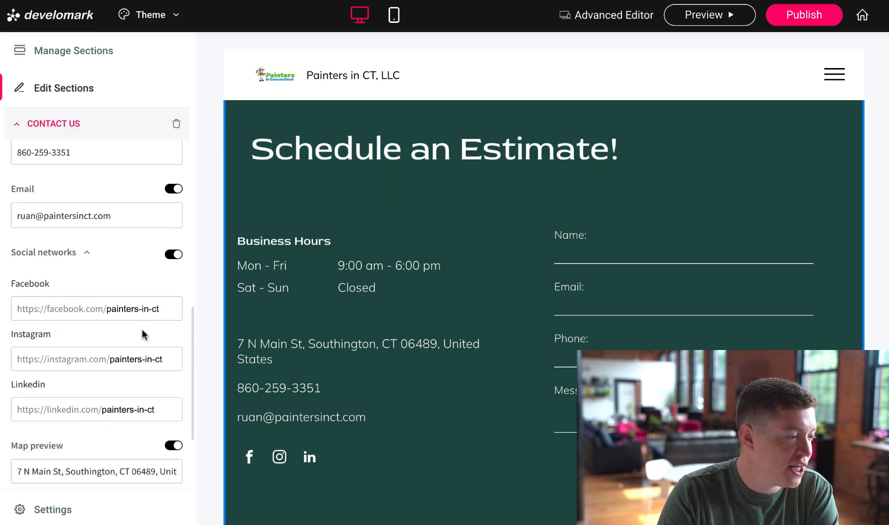
scroll(144, 335, "down", 3)
scroll(479, 357, "down", 7)
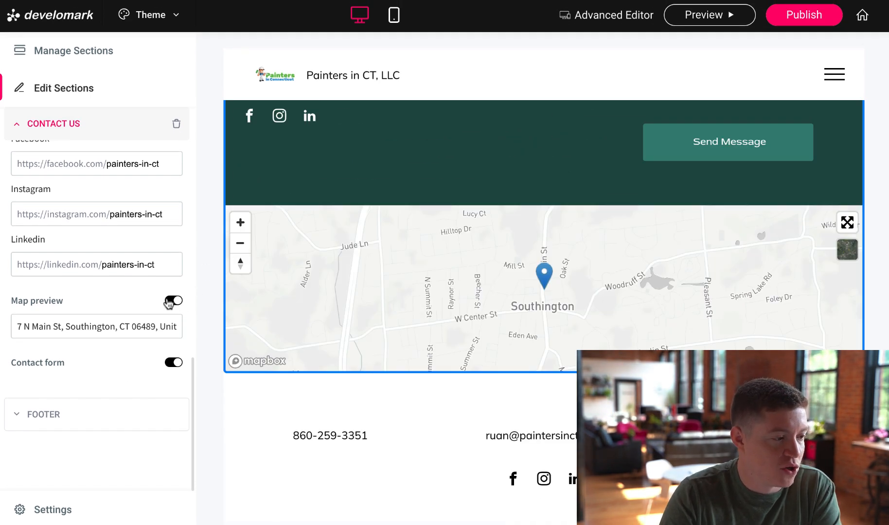
left_click(169, 301)
left_click(172, 301)
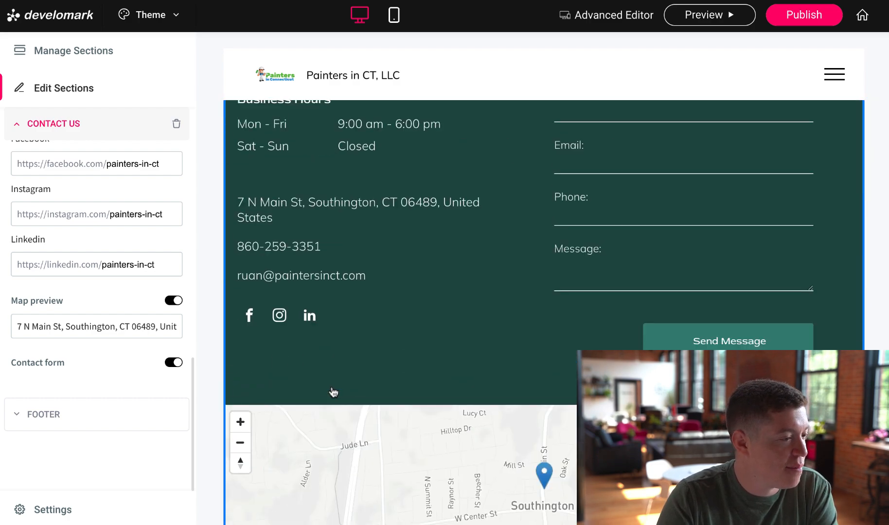
left_click(178, 363)
left_click(178, 364)
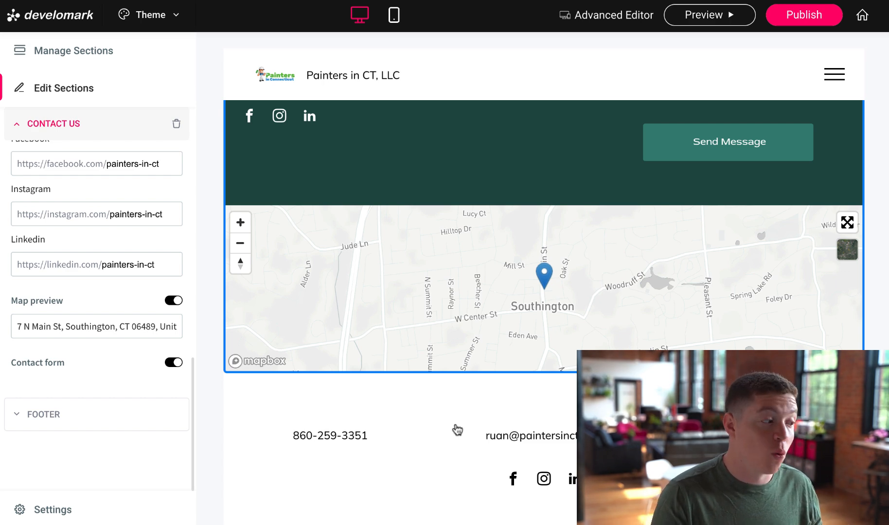
Replace the footer email with the new generic info address
left_click(161, 426)
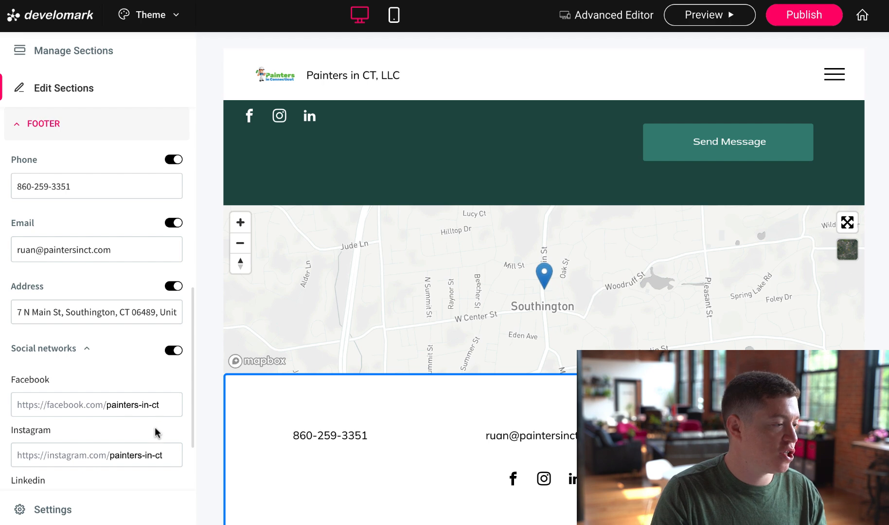
left_click_drag(129, 256, 9, 260)
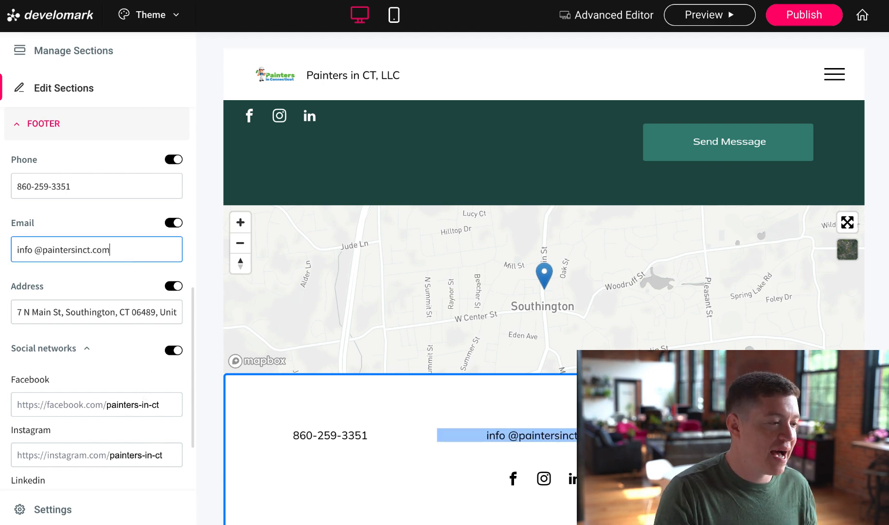
left_click(36, 251)
key("BackSpace")
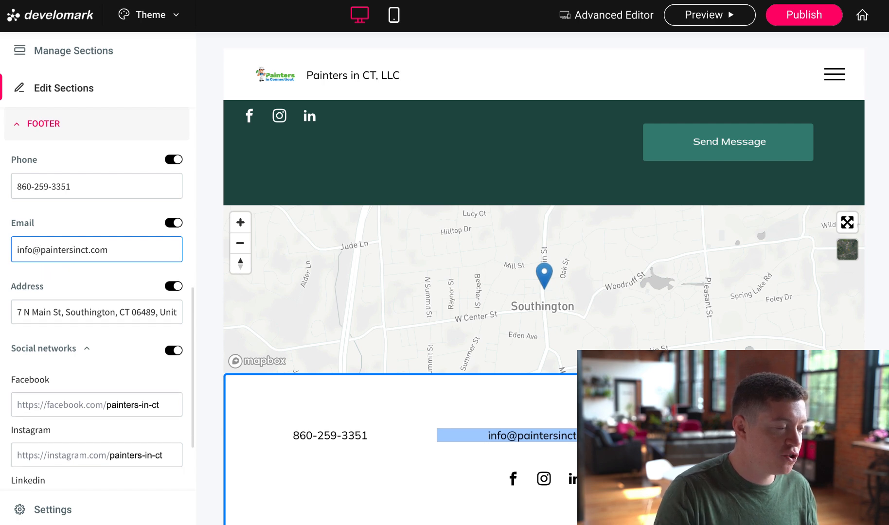
Replace the footer phone number with the new business number
left_click(52, 182)
key("super+a")
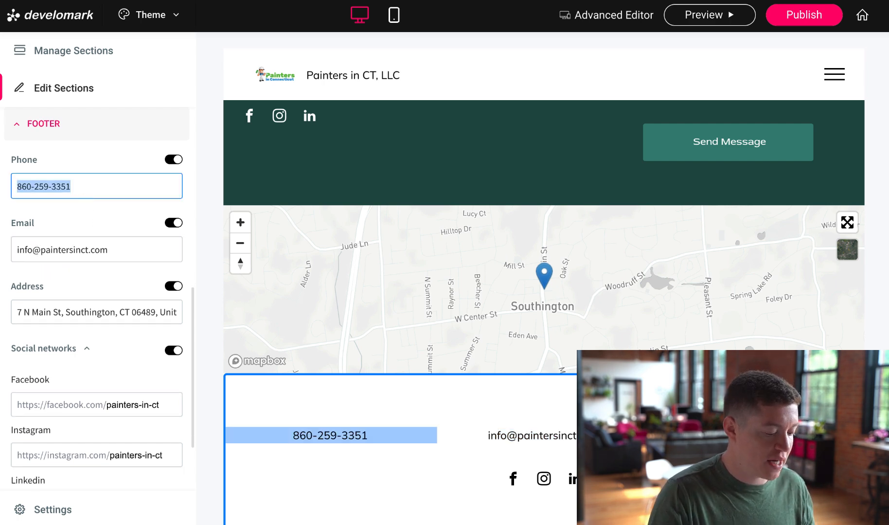
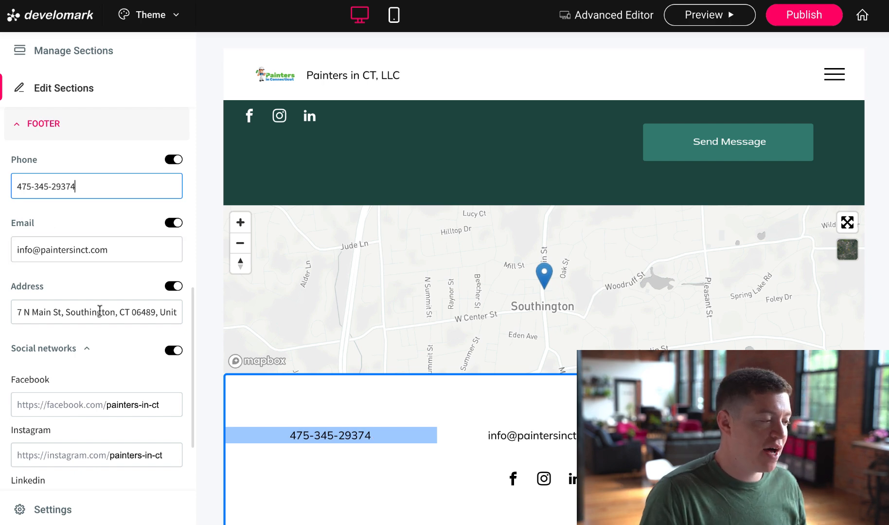
scroll(92, 316, "down", 2)
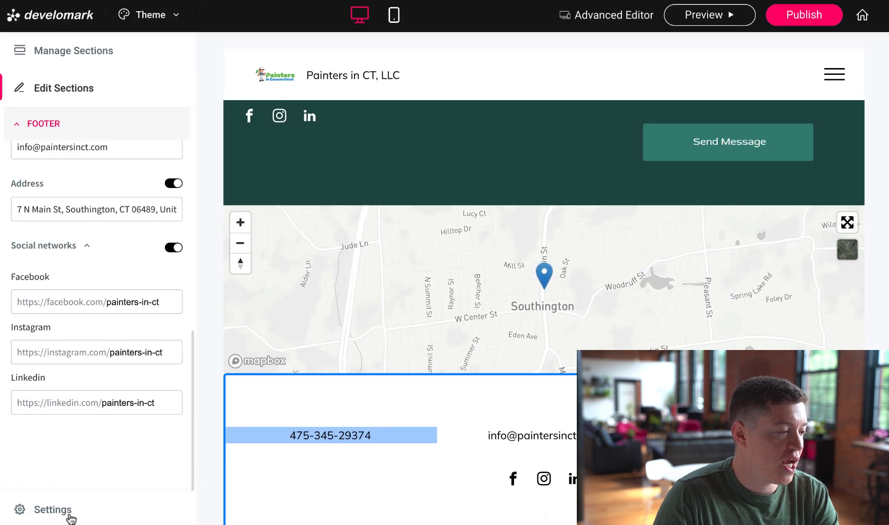
Set the SEO site title to 'Painters in CT: Connecticut House Painting'
left_click(139, 481)
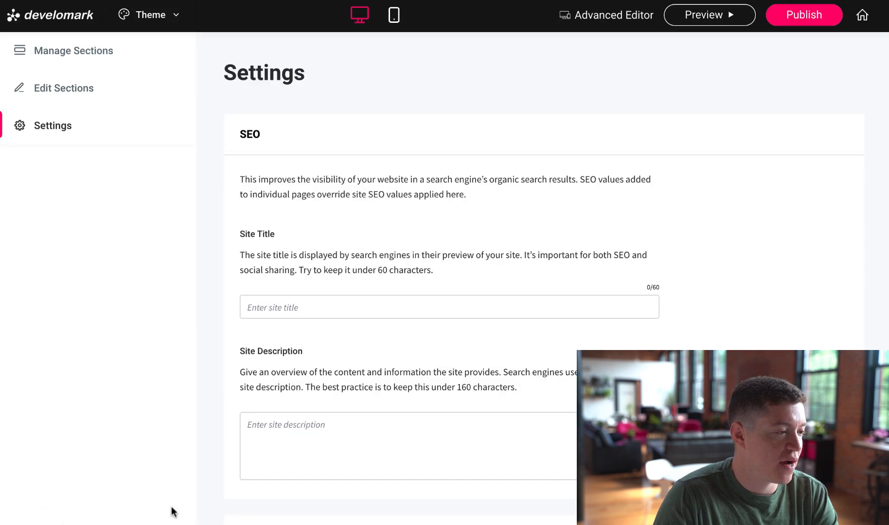
left_click(287, 307)
scroll(292, 299, "down", 2)
type("Paint")
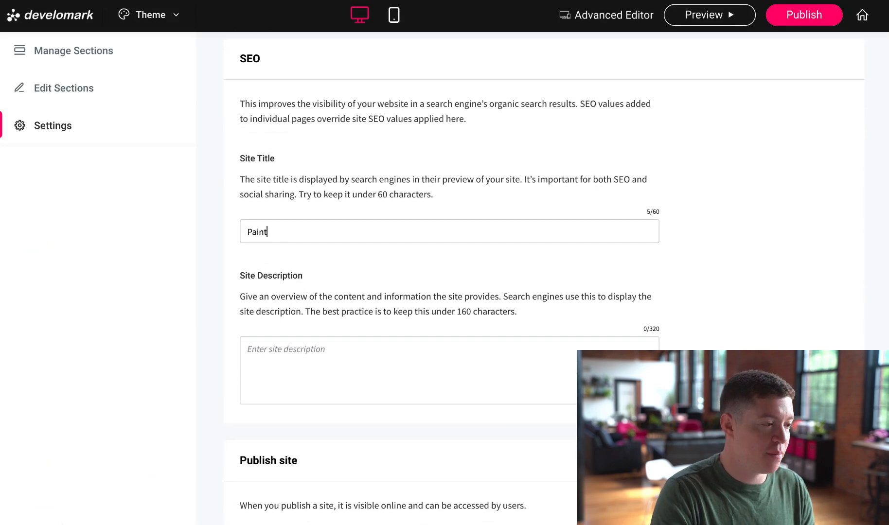
type("ers in CT: Co")
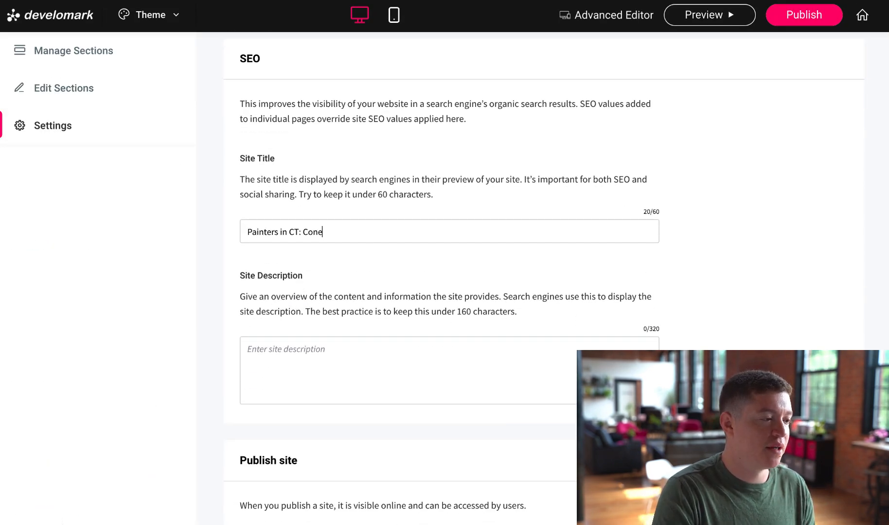
type("nnecticut House Painting")
Enter the site description 'Painters in CT offers residential, commercial, and industrial painting services.'
left_click(314, 354)
scroll(314, 354, "down", 1)
type("Painte")
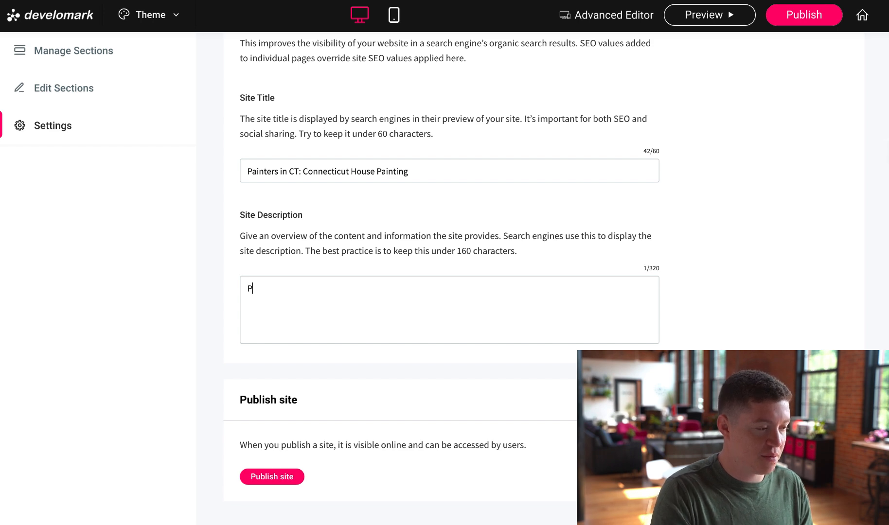
type("rs in CT offers residential, commercial, and industrial painting services.")
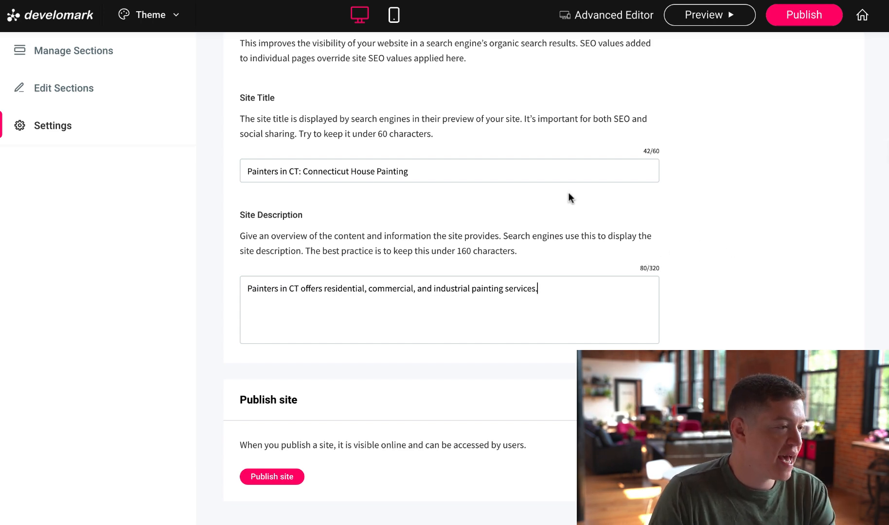
scroll(555, 188, "up", 3)
left_click(145, 19)
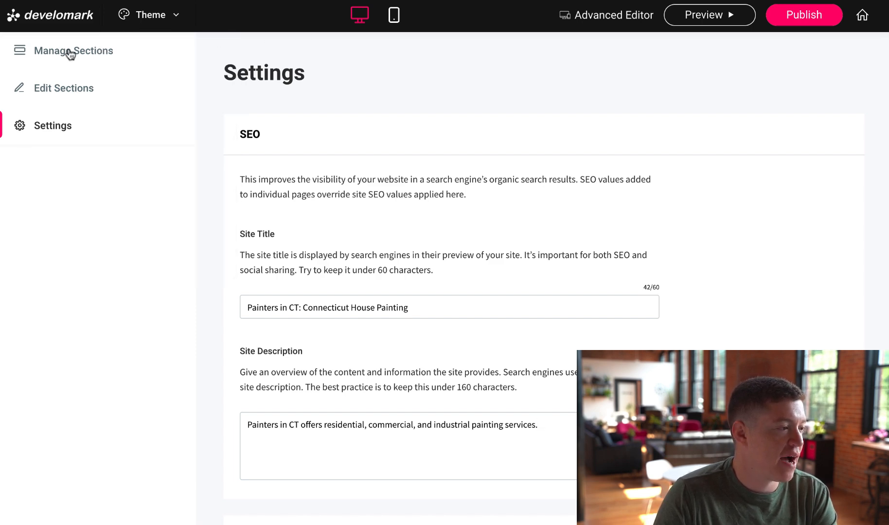
Switch the site theme to Romantic after trying Clean
left_click(50, 89)
left_click(160, 15)
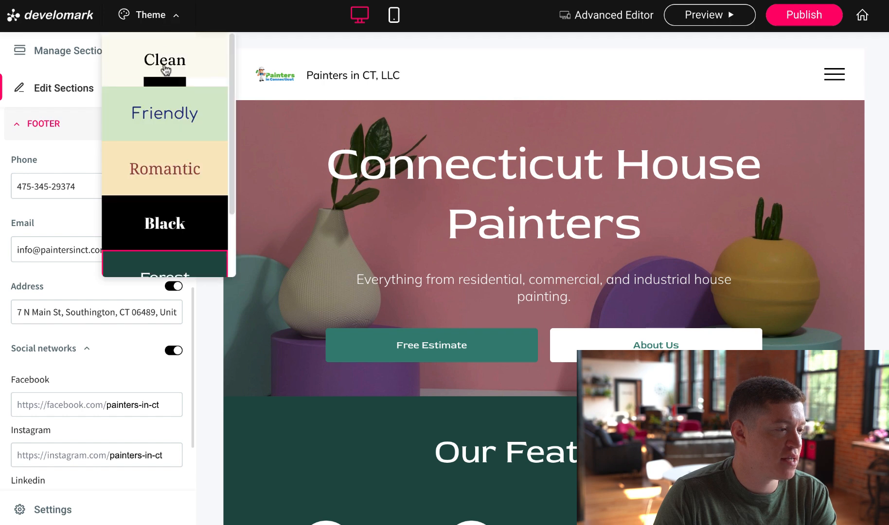
left_click(165, 71)
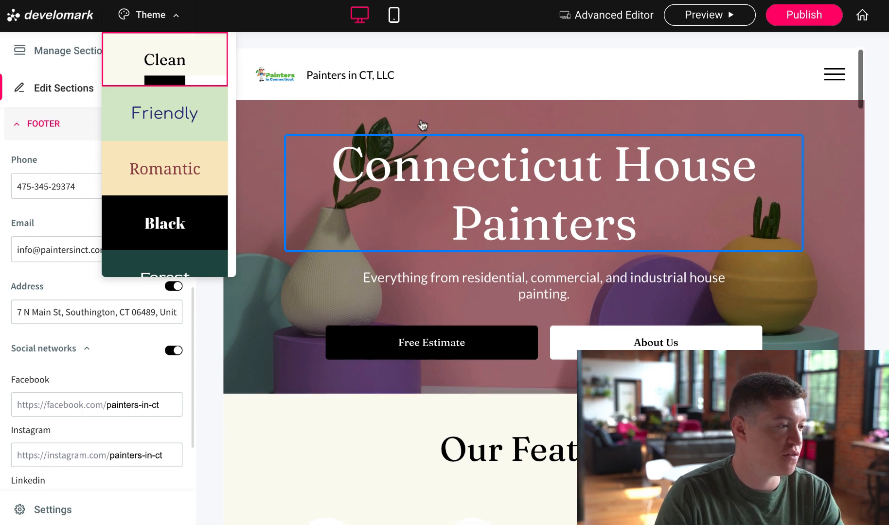
left_click(137, 180)
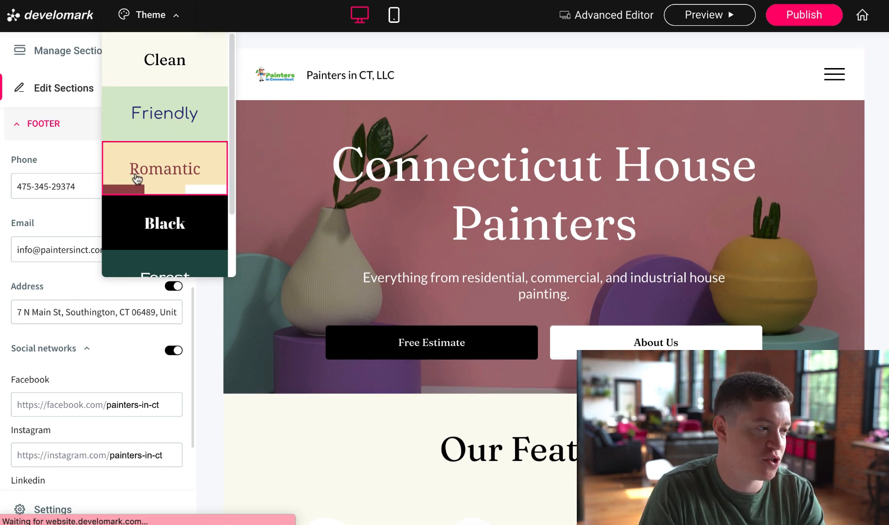
scroll(608, 287, "down", 10)
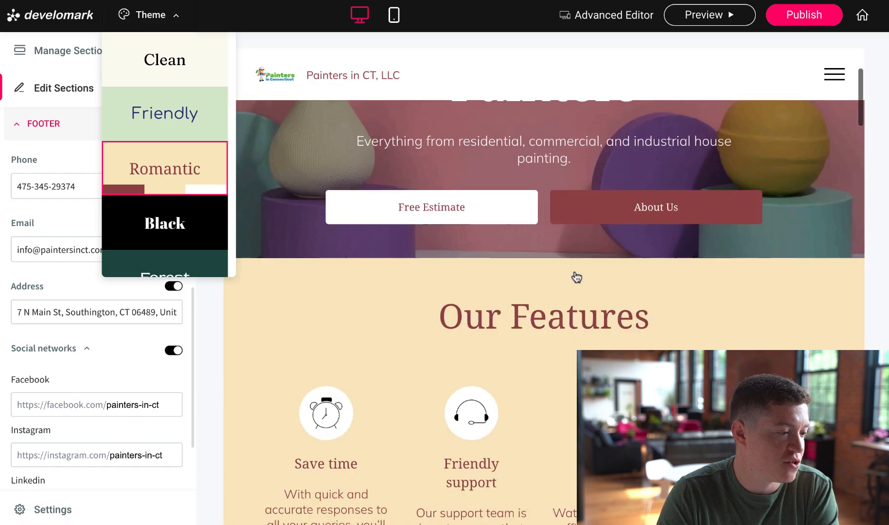
scroll(633, 290, "up", 10)
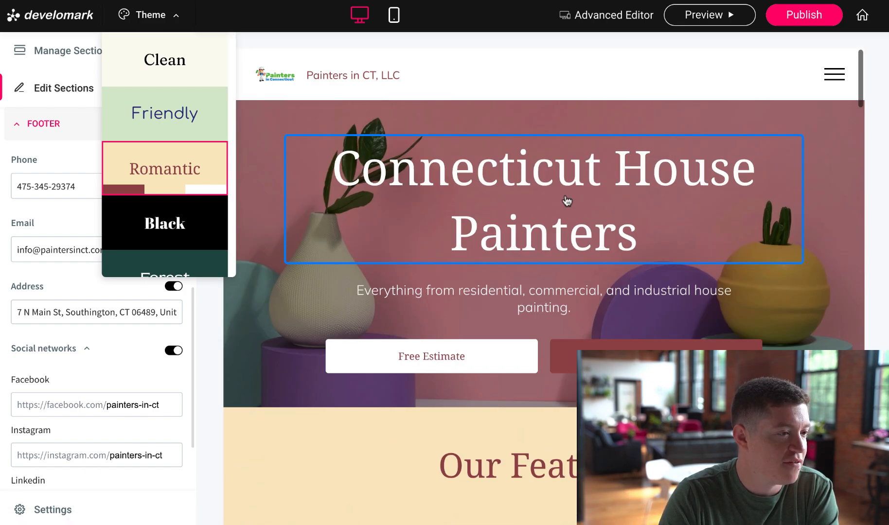
left_click(240, 20)
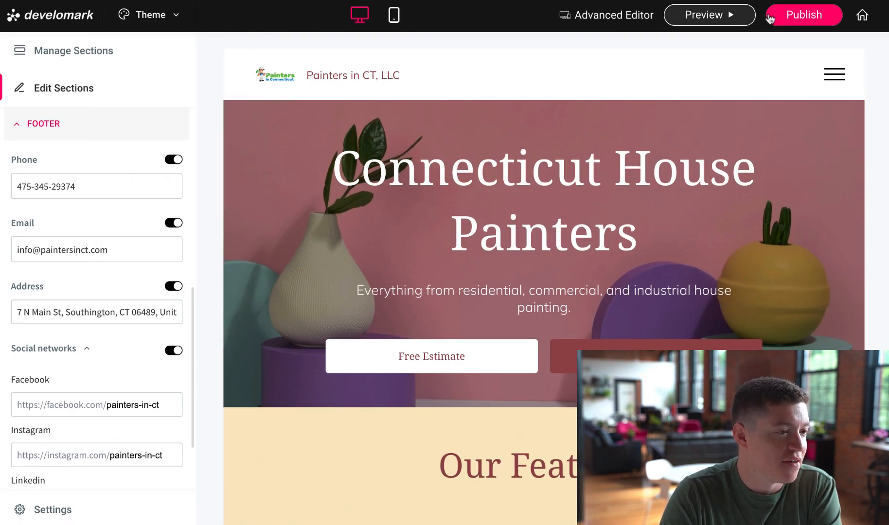
Publish the site and open its live address
left_click(805, 17)
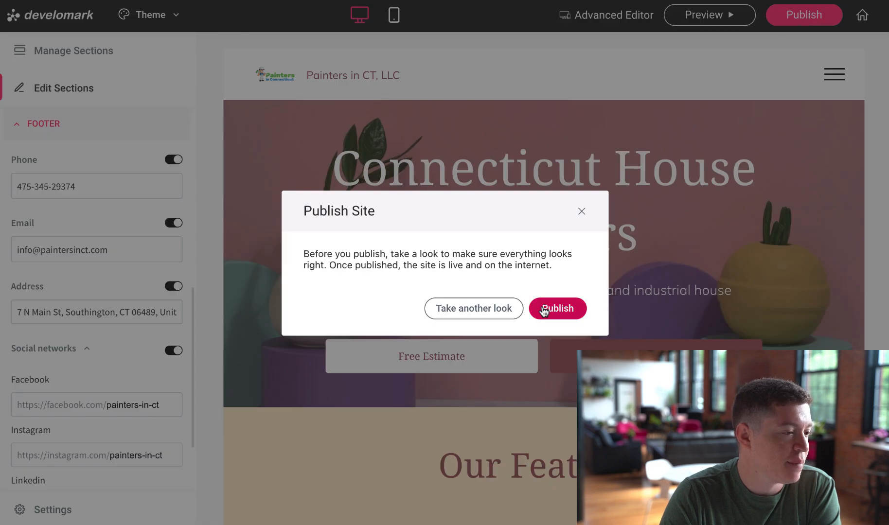
left_click(553, 308)
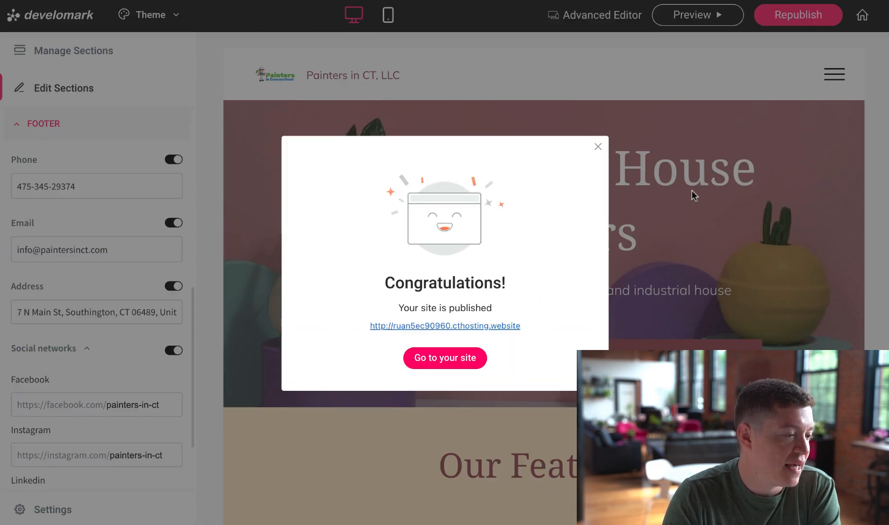
left_click(441, 326)
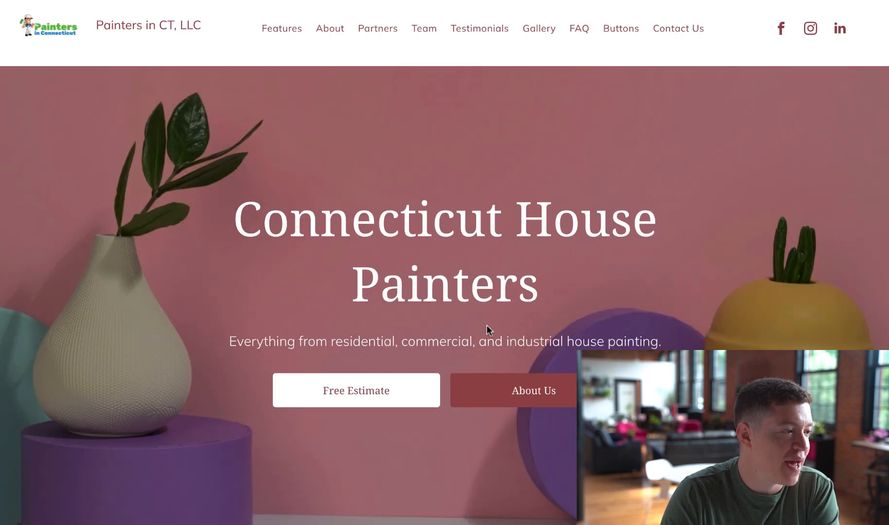
Scroll the live site down to the map and footer contacts, then return to the editor
scroll(609, 343, "down", 6)
scroll(615, 346, "down", 15)
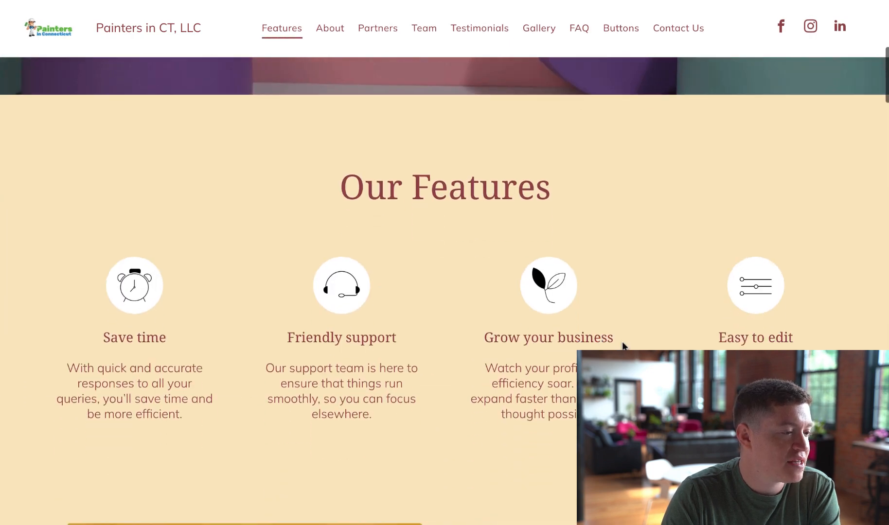
scroll(624, 348, "down", 20)
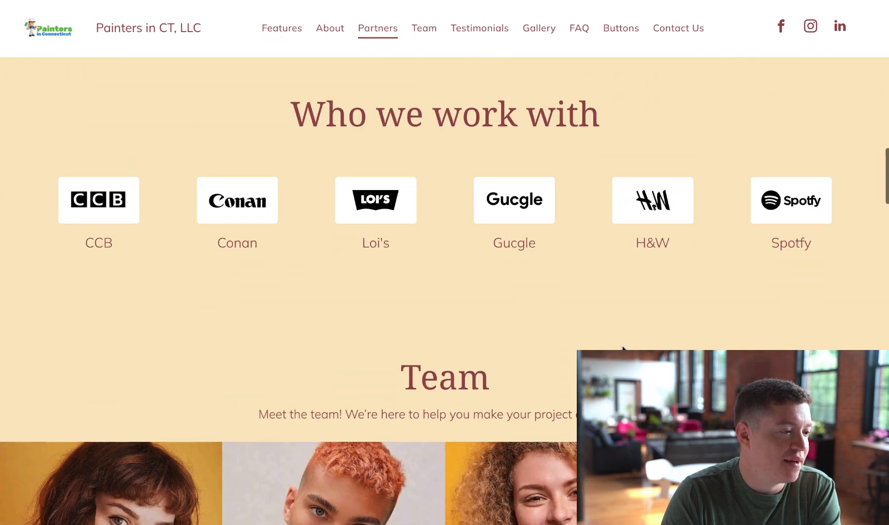
scroll(444, 290, "down", 20)
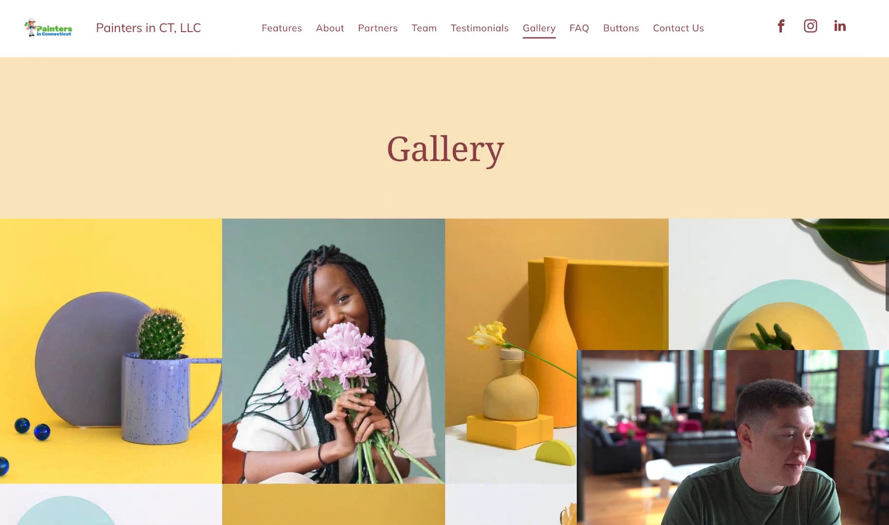
scroll(444, 291, "down", 20)
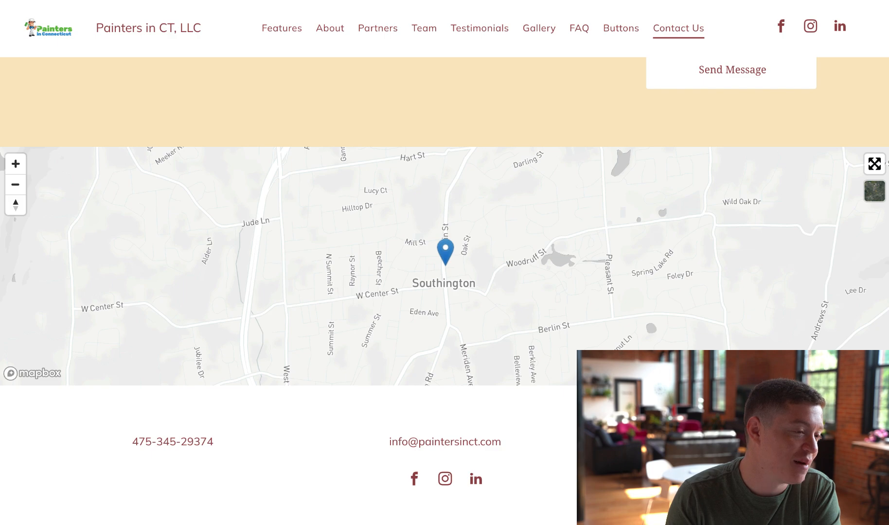
scroll(445, 262, "up", 20)
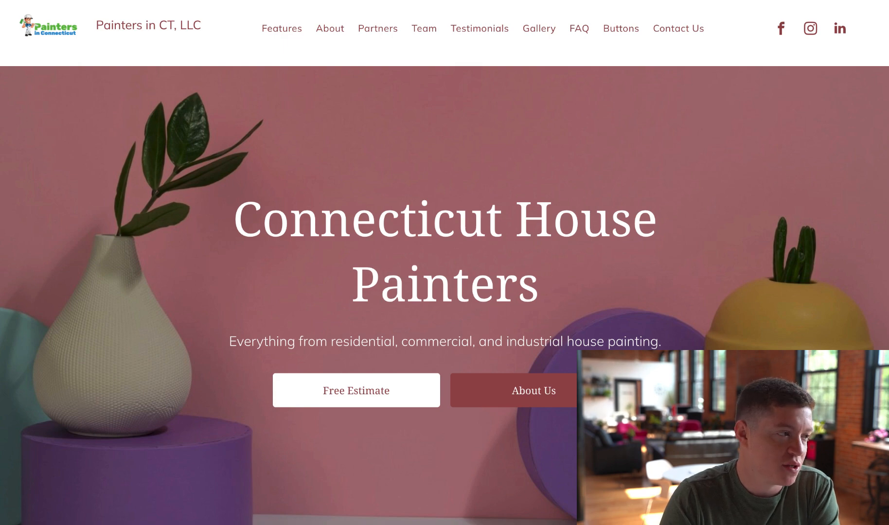
left_click(379, 1)
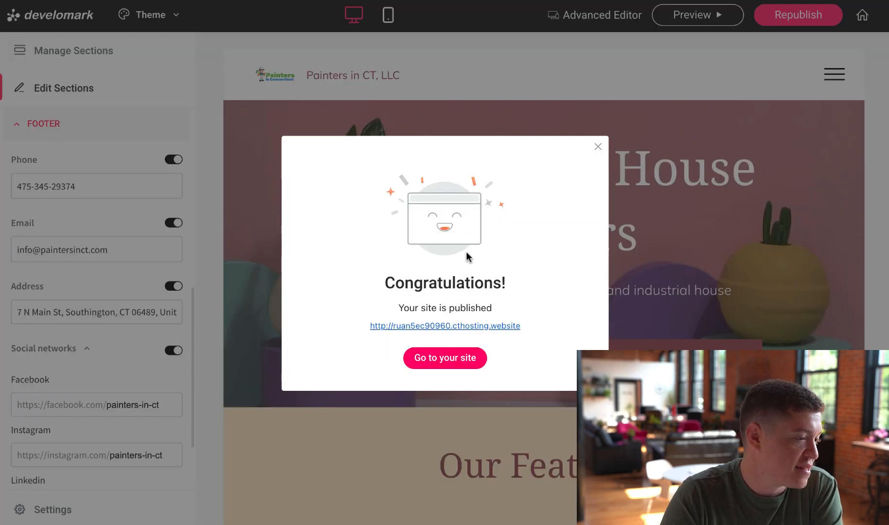
Open the live site and review the Simple Editor Settings advanced-editor button action
left_click(443, 359)
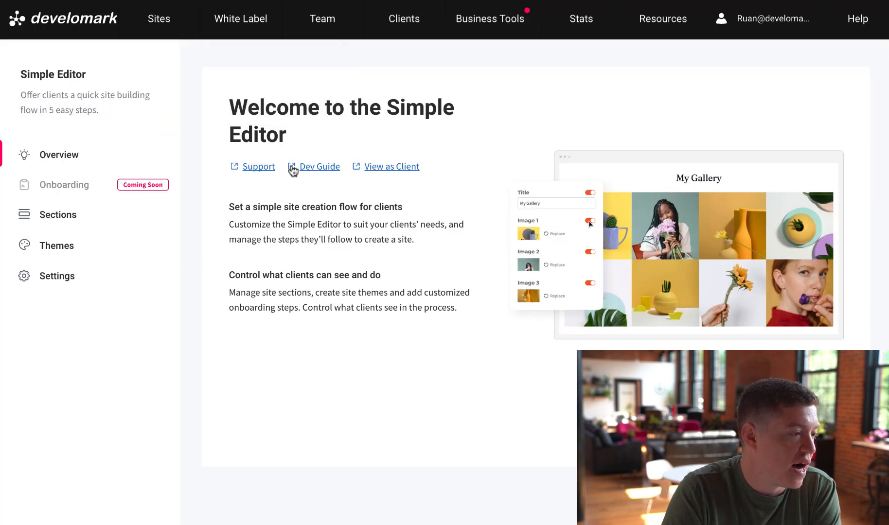
left_click(52, 275)
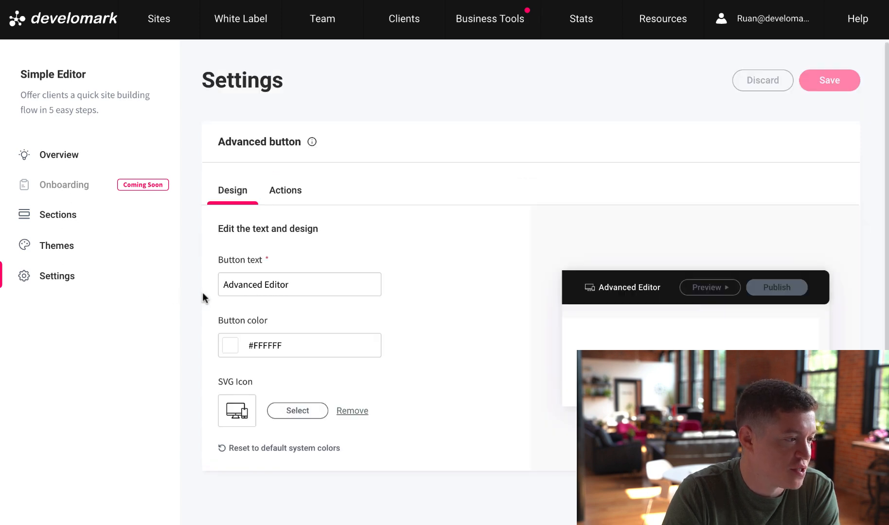
left_click(296, 189)
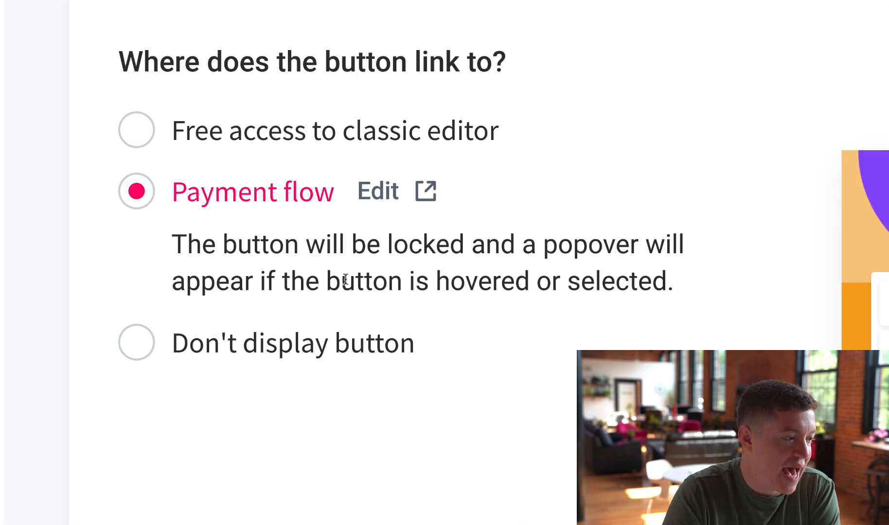
left_click_drag(149, 243, 688, 285)
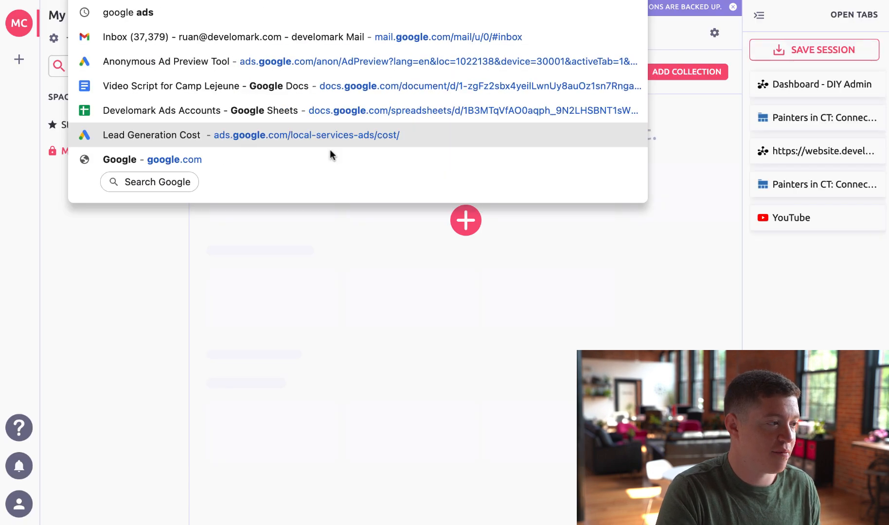
Search Google for 'page speed' and open PageSpeed Insights
type("page speed")
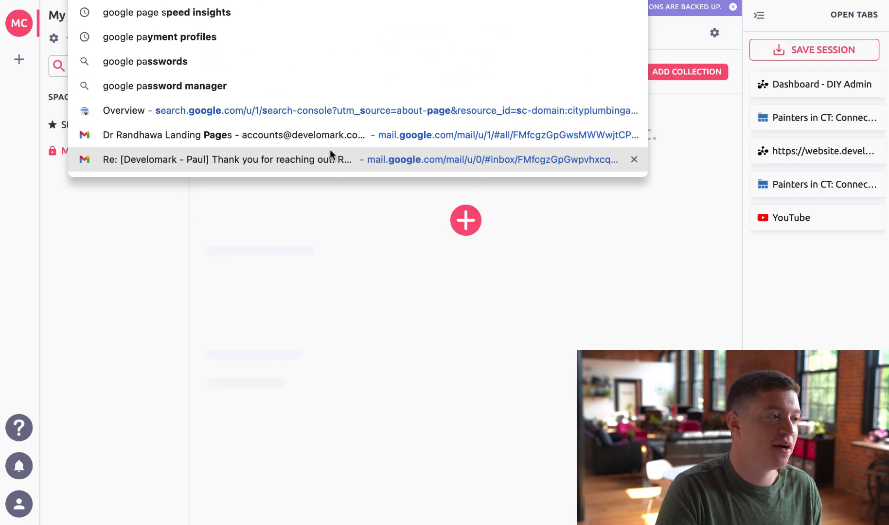
left_click(174, 9)
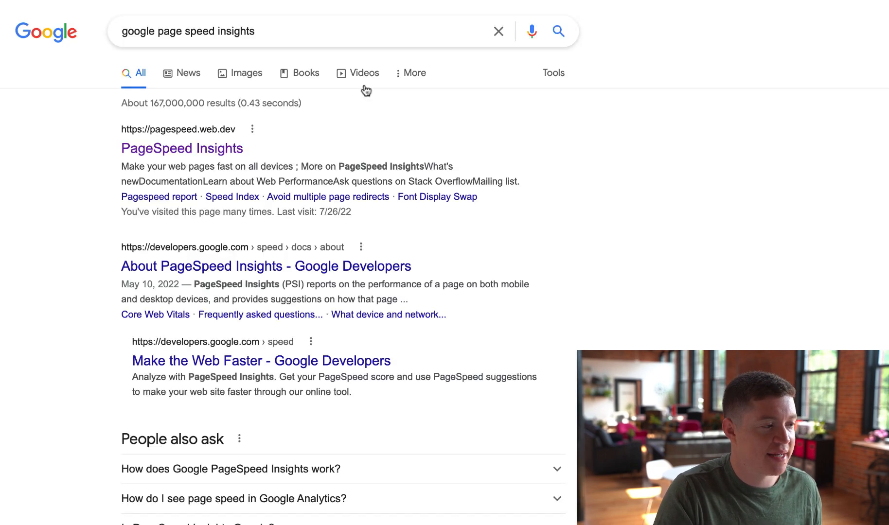
left_click(222, 149)
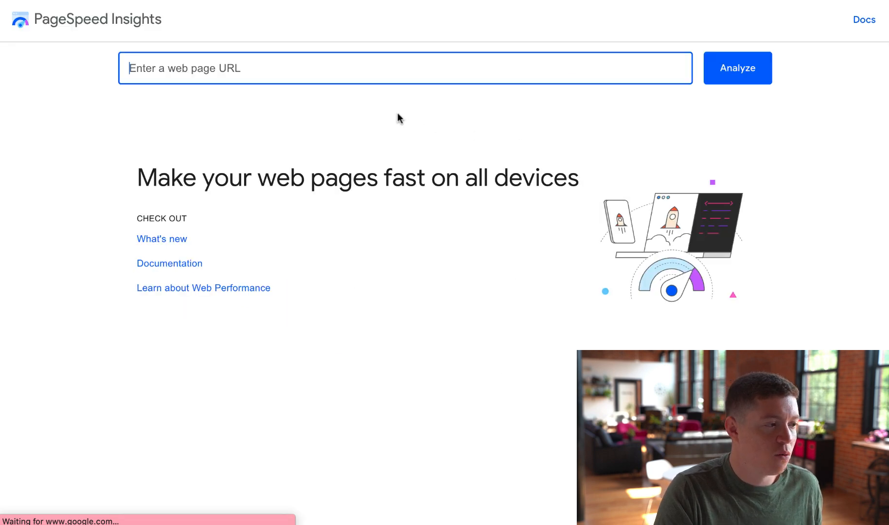
Analyse the published site's URL and view its desktop Performance score of 98
type("http://ruan5ec90960.cthosting.website/")
key("Return")
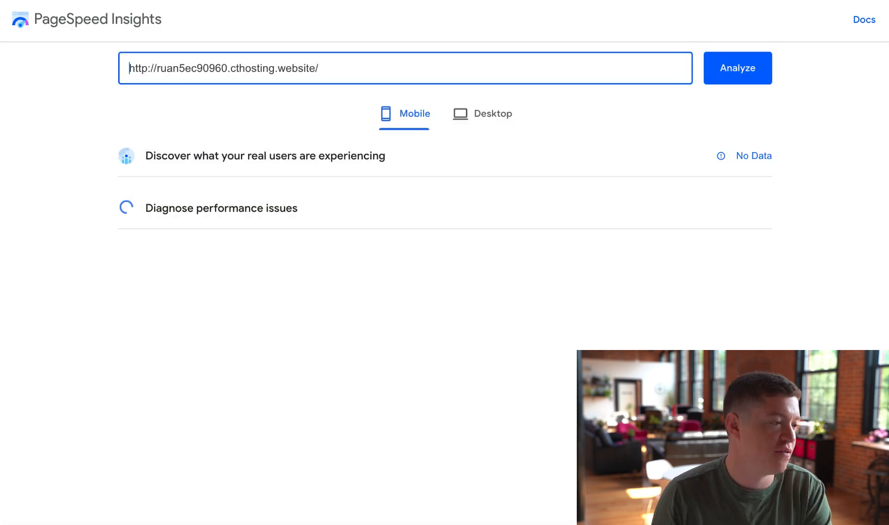
left_click(482, 113)
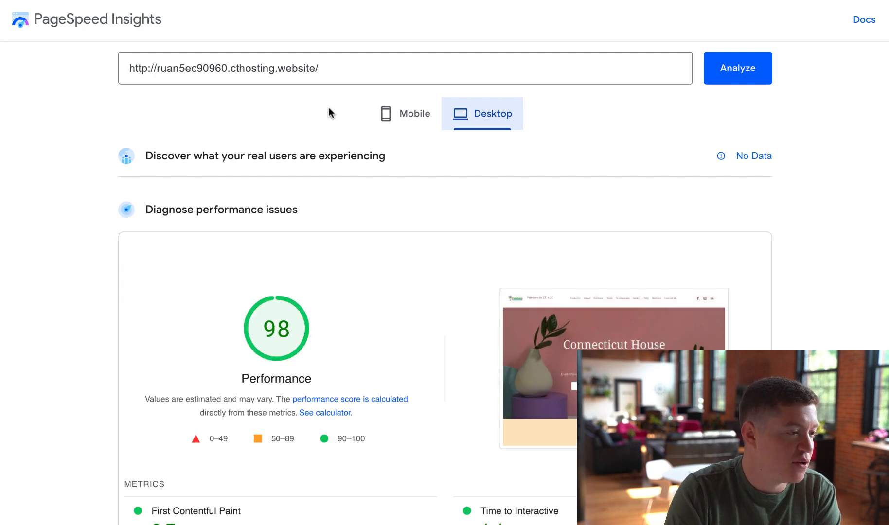
scroll(333, 89, "down", 2)
right_click(336, 136)
left_click(315, 172)
double_click(287, 273)
scroll(340, 267, "down", 3)
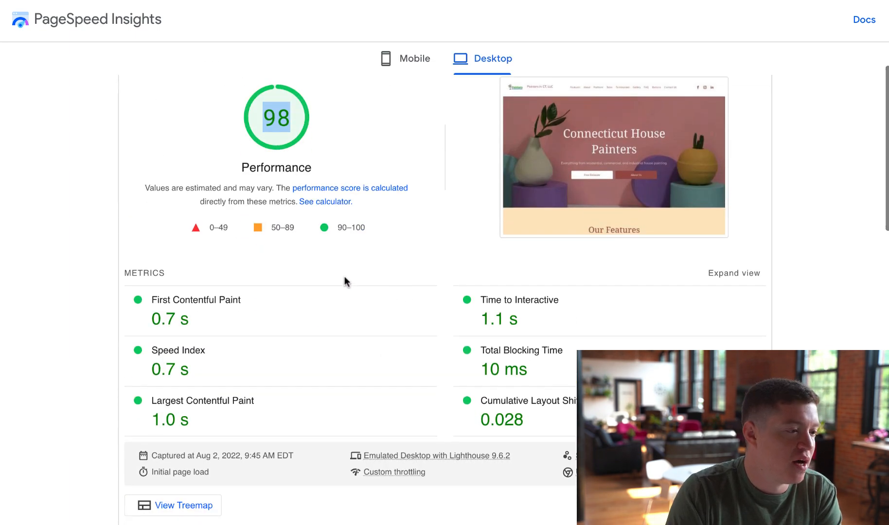